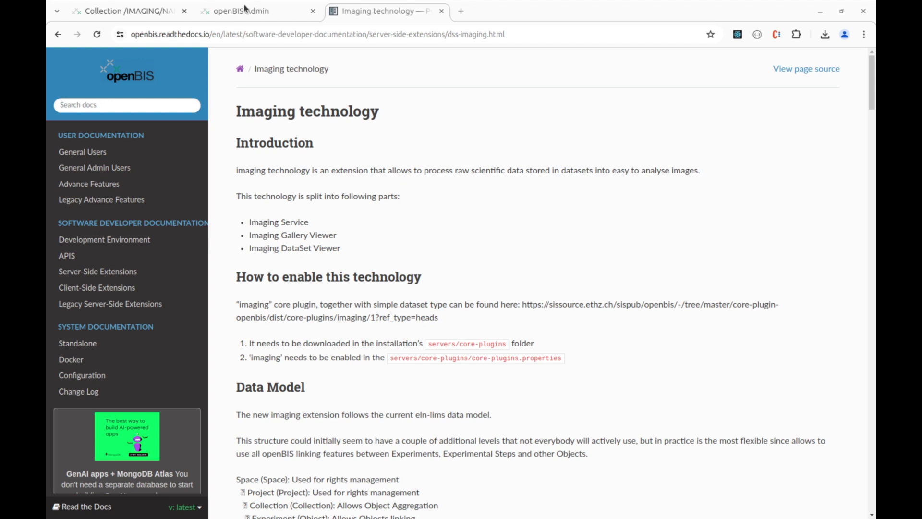
# Switch to the openBIS Admin tab and look over the image gallery of SXM_COLLECTION
pyautogui.moveTo(245, 8)
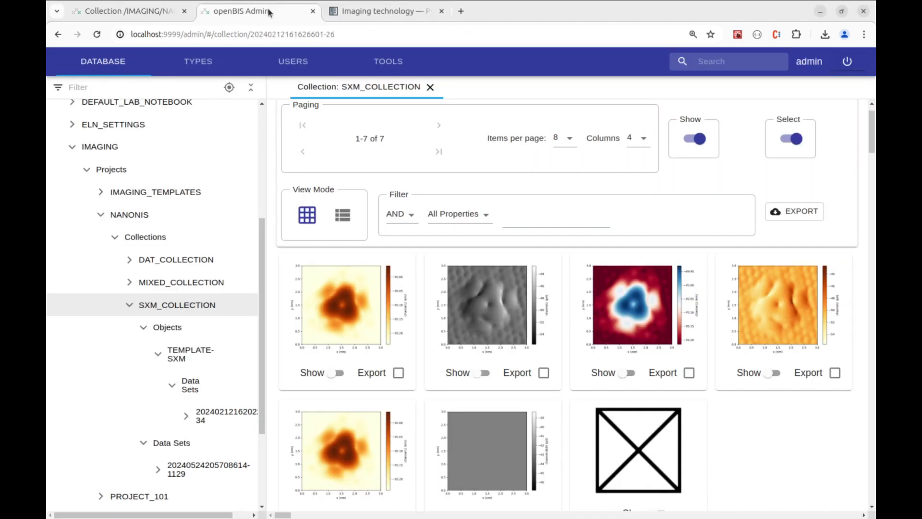
pyautogui.click(267, 10)
pyautogui.scroll(1, 761, 398)
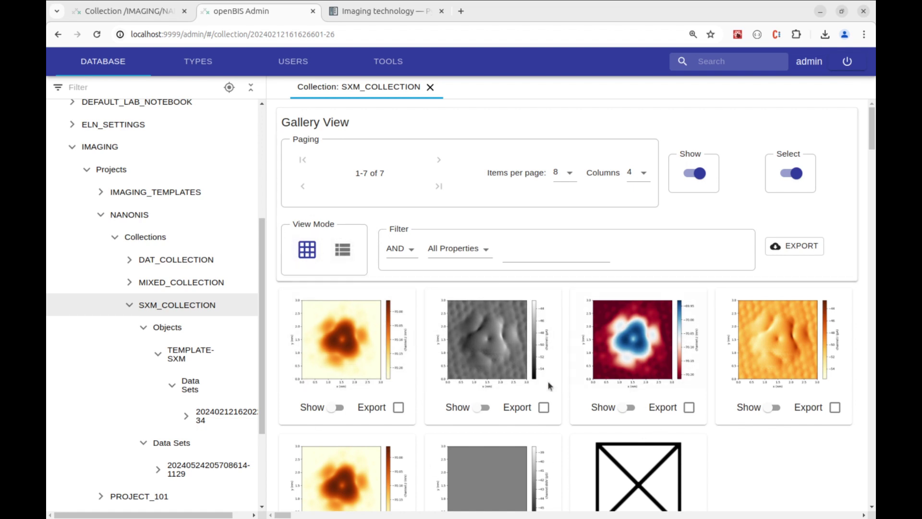
pyautogui.scroll(-3, 695, 361)
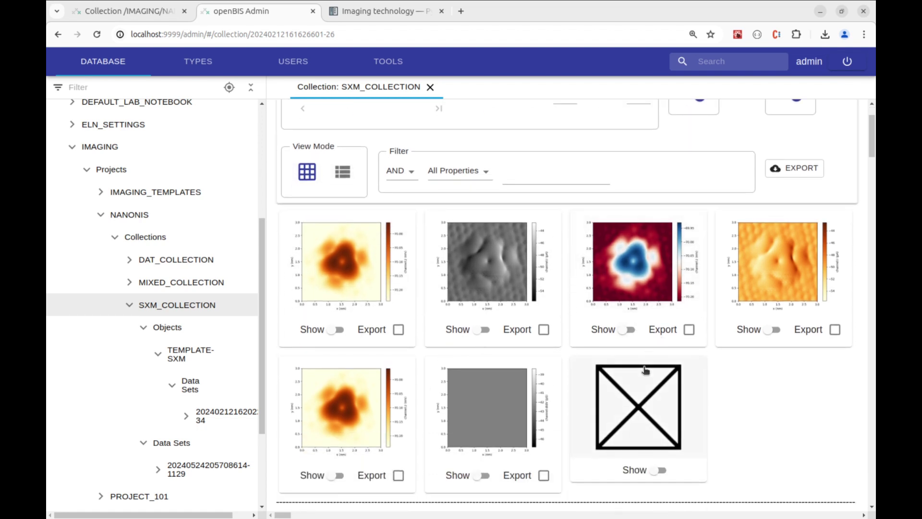
# Mark the second, third and fourth images in the SXM_COLLECTION gallery for export
pyautogui.scroll(3, 552, 375)
pyautogui.click(544, 407)
pyautogui.click(690, 408)
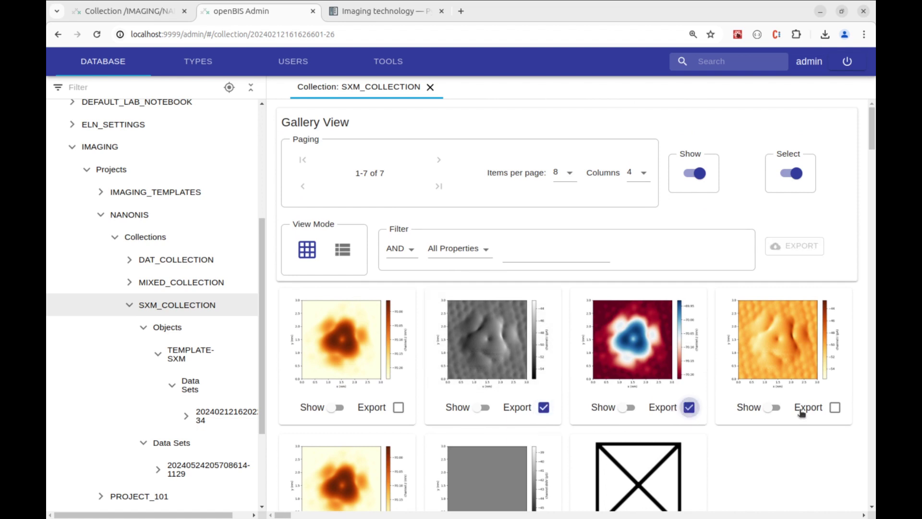
pyautogui.click(835, 407)
pyautogui.click(797, 247)
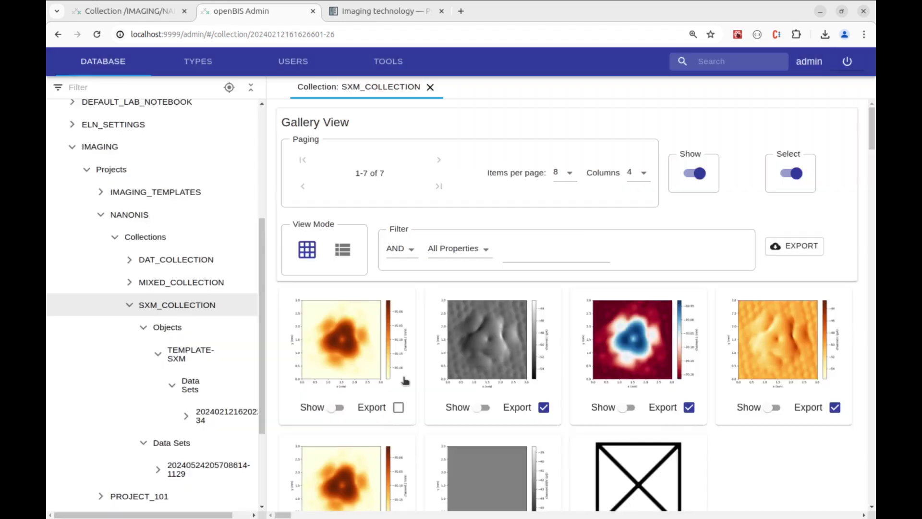
pyautogui.click(408, 381)
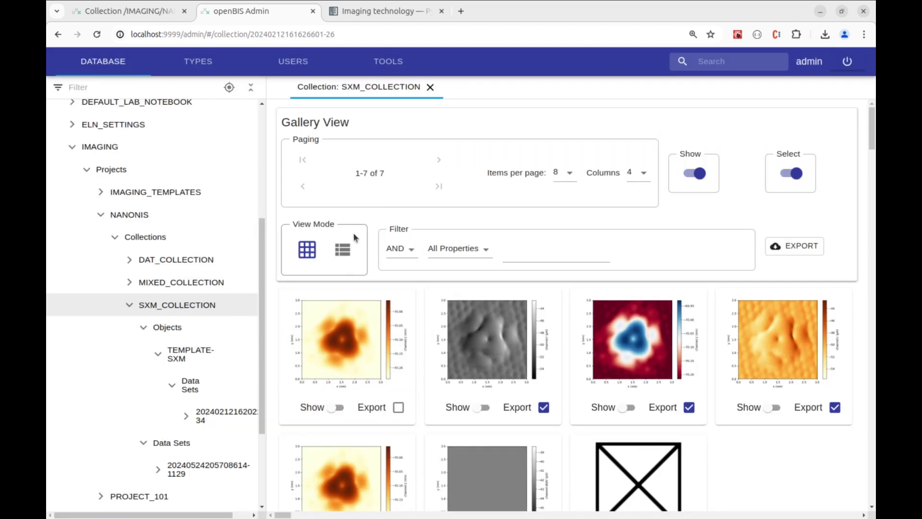
# Show the gallery as a list and review the data set details and preview metadata beside the images
pyautogui.click(341, 262)
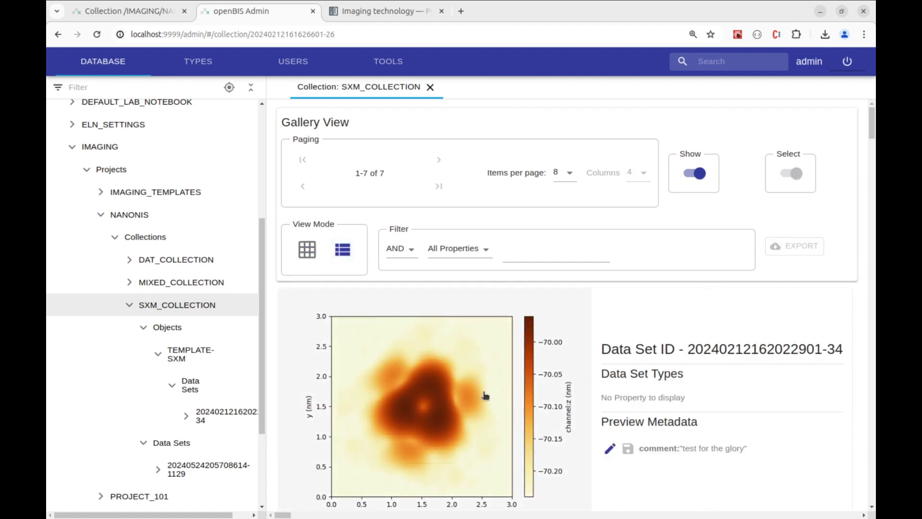
pyautogui.scroll(-2, 490, 384)
pyautogui.scroll(-1, 492, 380)
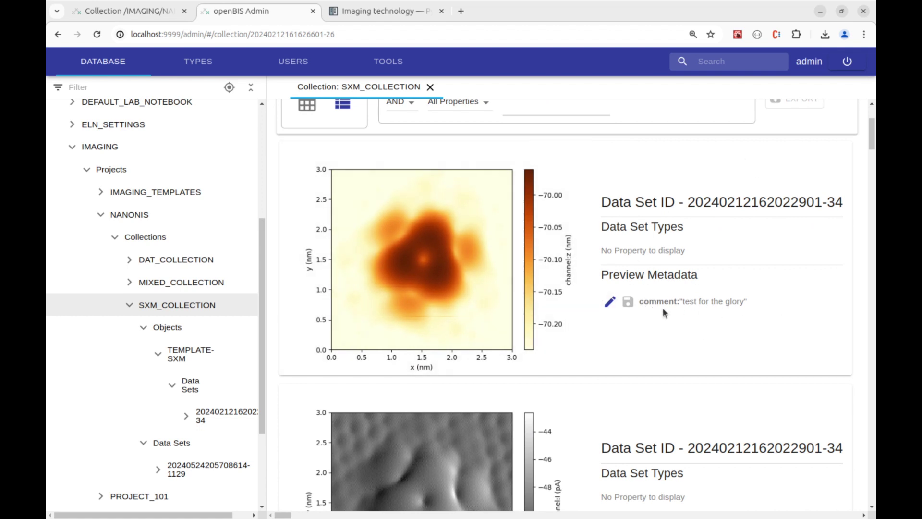
pyautogui.scroll(2, 652, 319)
pyautogui.scroll(2, 398, 320)
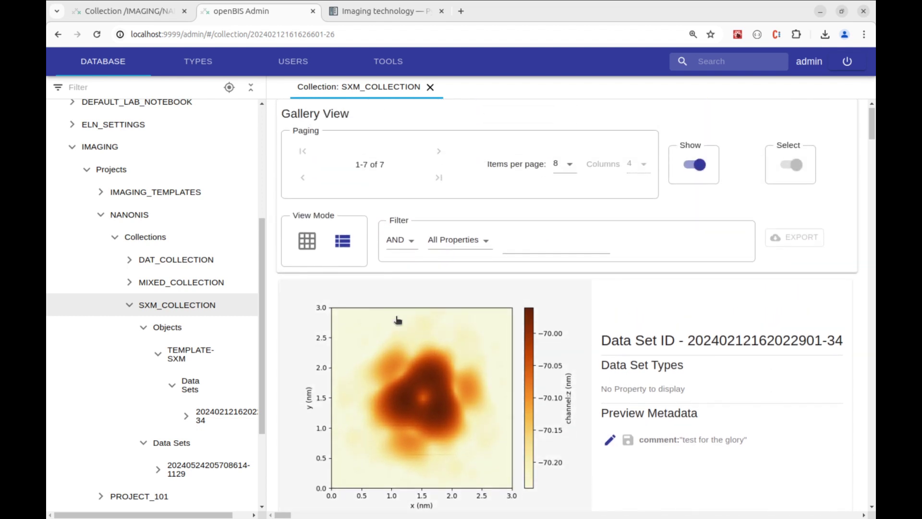
pyautogui.scroll(1, 434, 402)
pyautogui.click(434, 403)
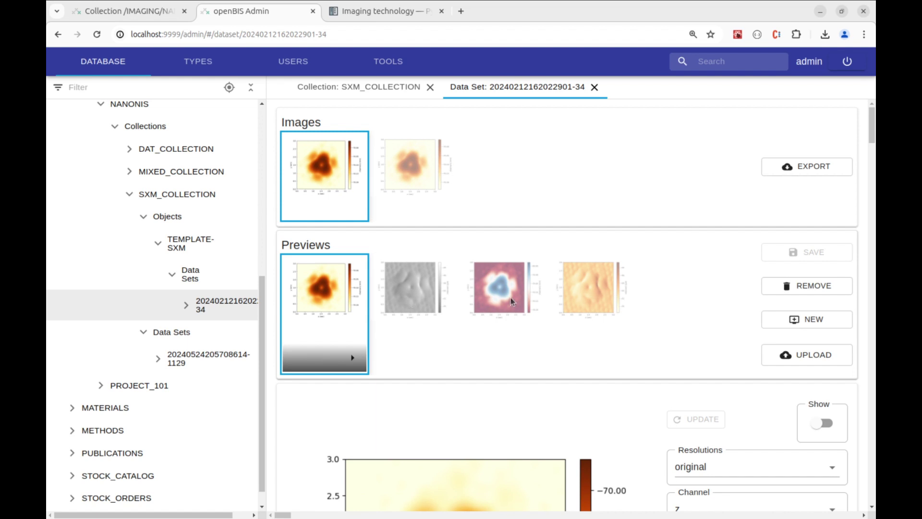
pyautogui.click(499, 288)
pyautogui.click(412, 268)
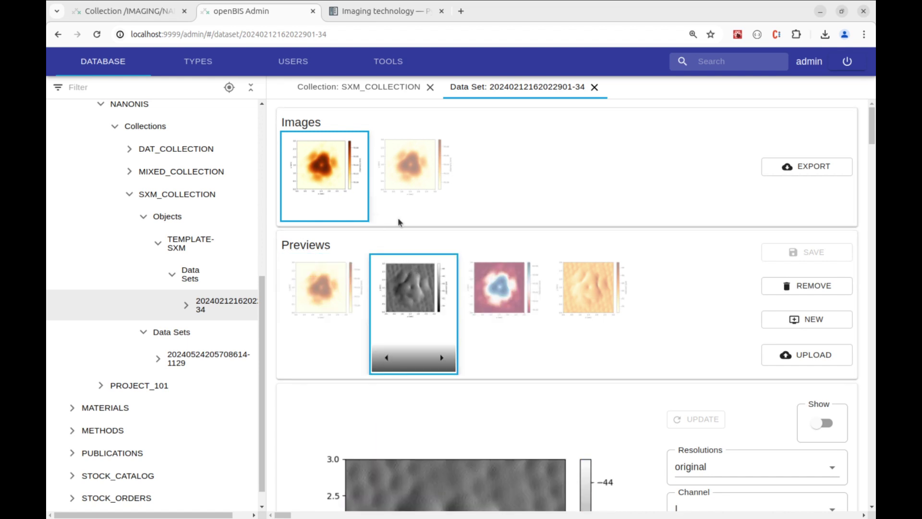
pyautogui.scroll(-3, 544, 253)
pyautogui.scroll(-3, 532, 158)
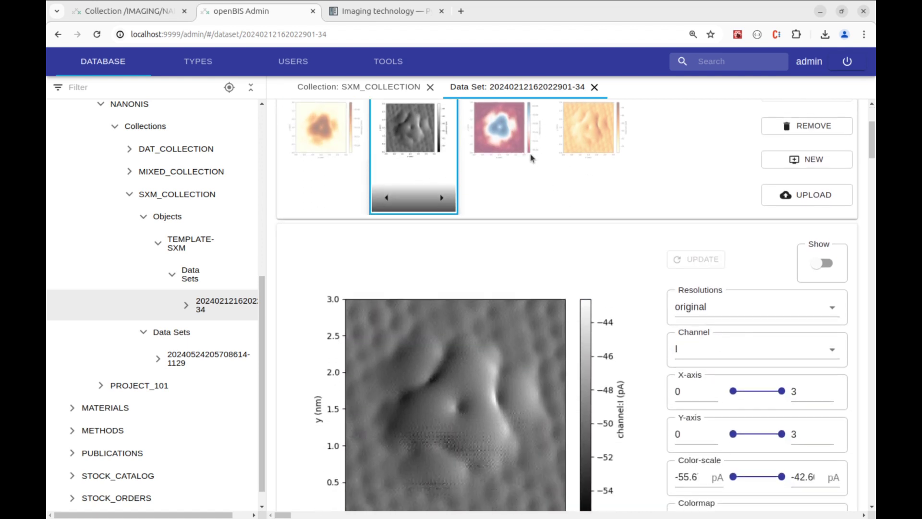
pyautogui.click(531, 157)
pyautogui.click(596, 144)
# Examine the orange preview's image and its display parameters, from resolution and channel to colormap and scaling
pyautogui.scroll(-1, 654, 259)
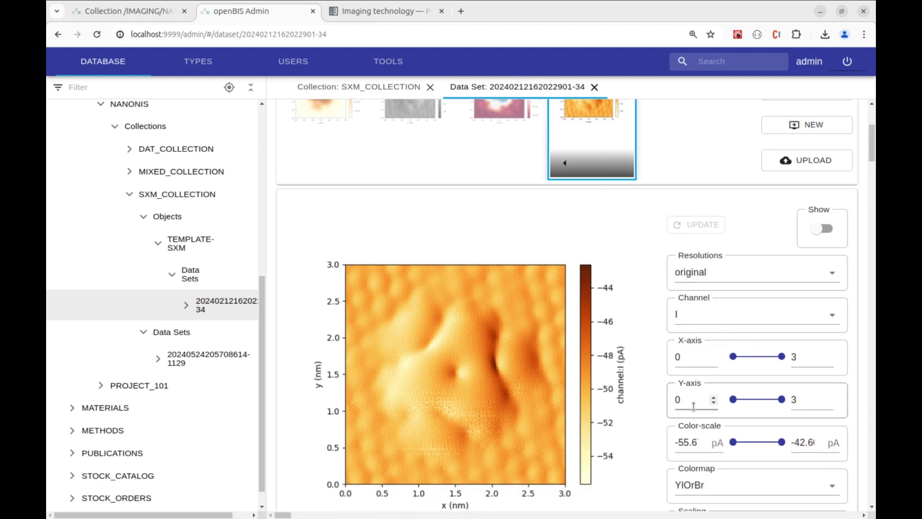
pyautogui.scroll(-1, 659, 373)
pyautogui.scroll(-2, 659, 373)
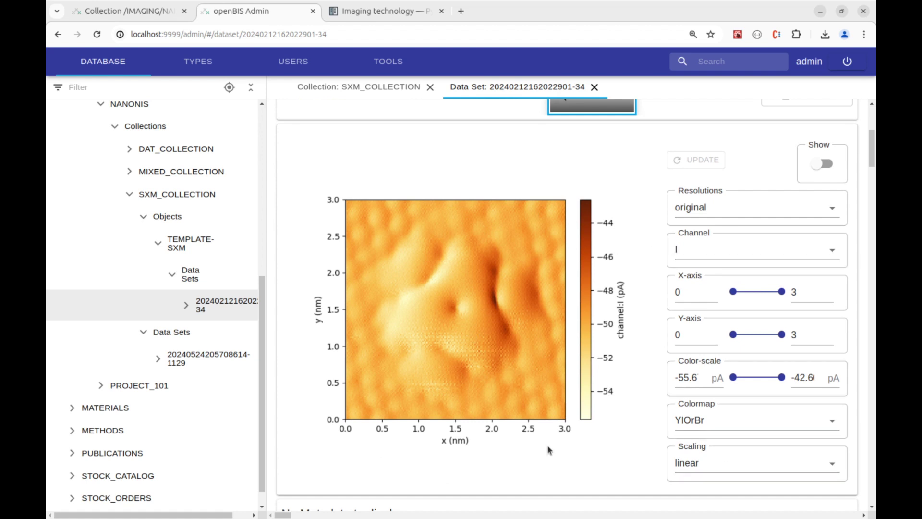
pyautogui.scroll(4, 457, 366)
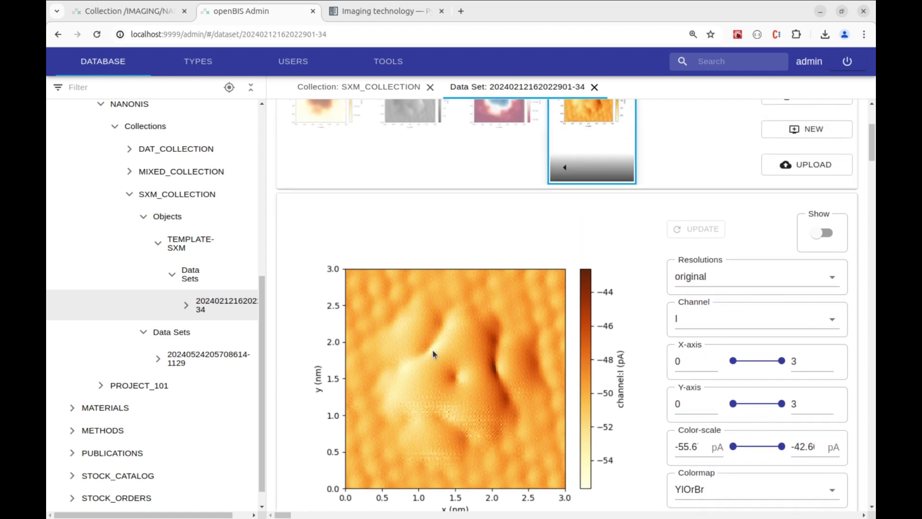
# Switch to the ELN-LIMS tab and open the dataset creation form for Nanonis Mixed Collection
pyautogui.click(162, 12)
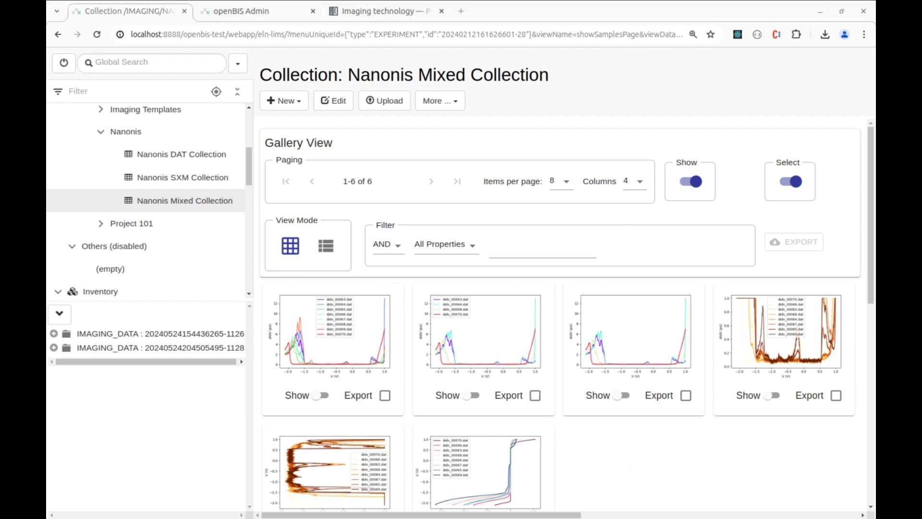
pyautogui.click(390, 103)
pyautogui.scroll(2, 87, 216)
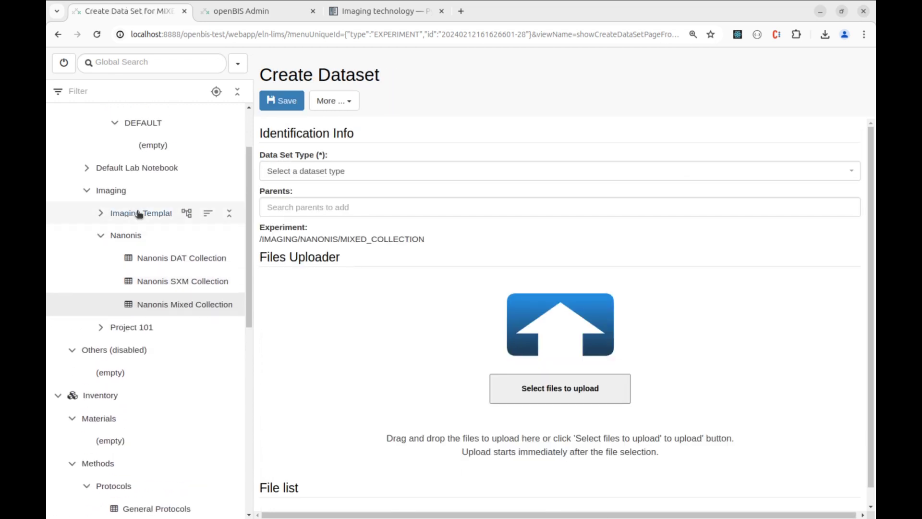
# View the pages of the Nanonis project and its parent Imaging space in the lab notebook
pyautogui.click(118, 238)
pyautogui.scroll(3, 119, 240)
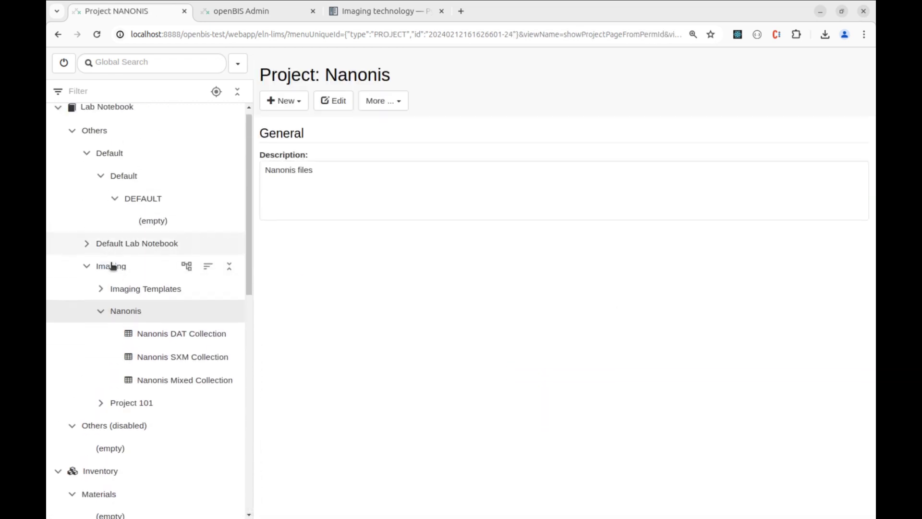
pyautogui.click(112, 268)
pyautogui.scroll(1, 113, 289)
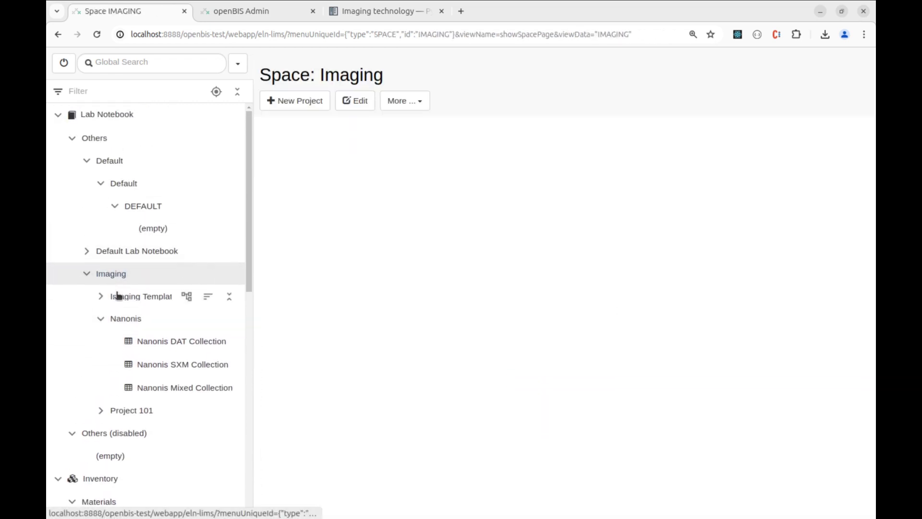
pyautogui.click(127, 321)
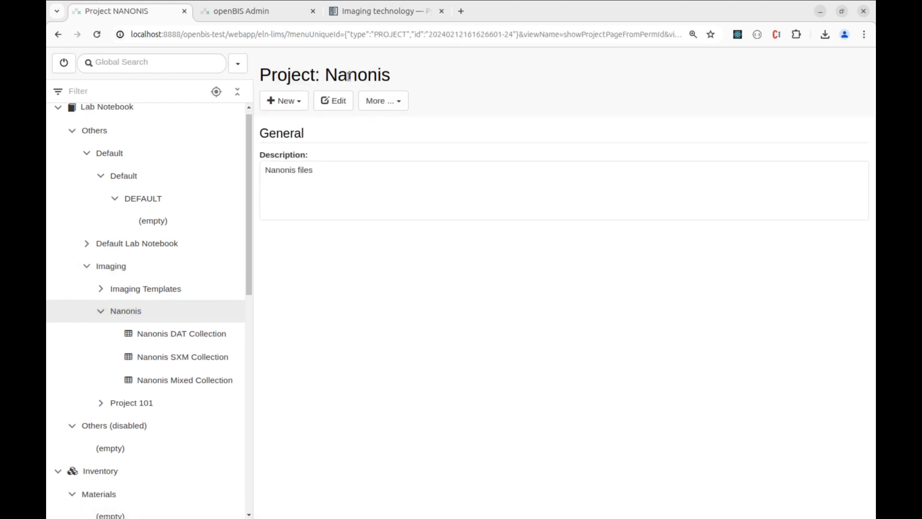
# Start a new dataset upload in Nanonis Mixed Collection with the data set type Imaging Data
pyautogui.click(158, 383)
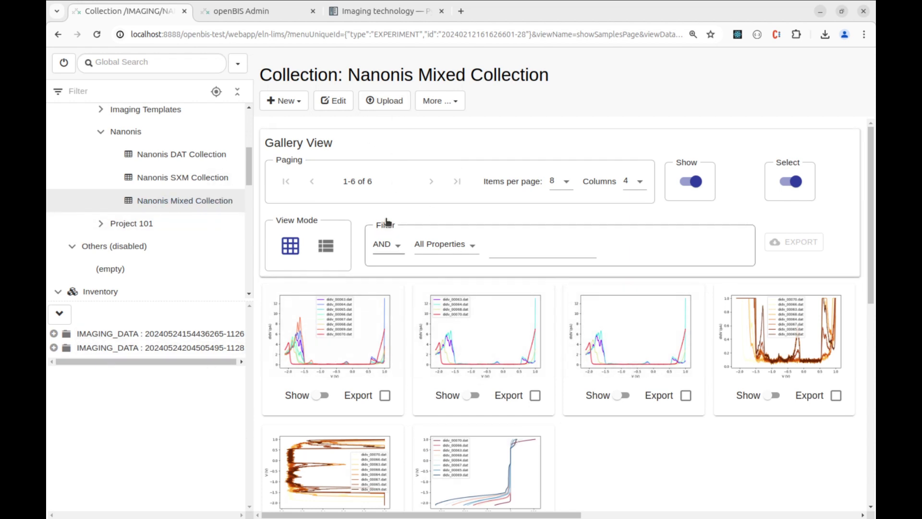
pyautogui.click(382, 108)
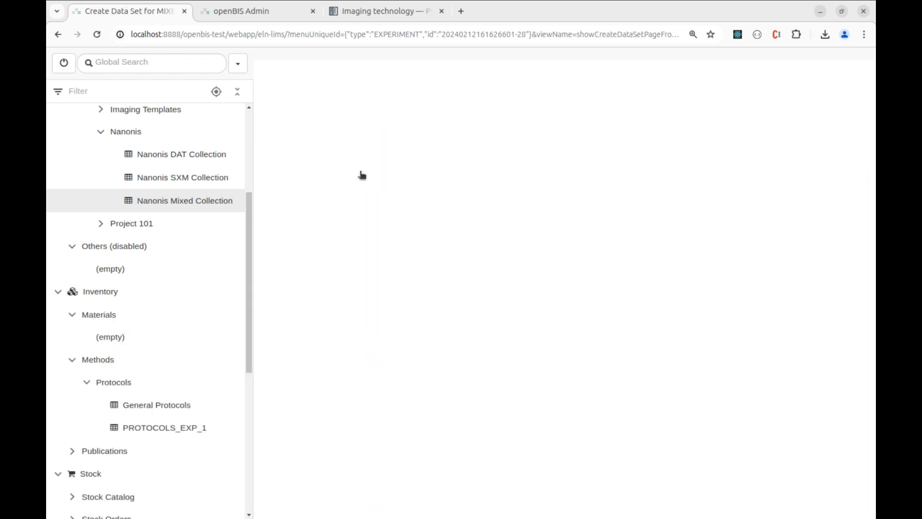
pyautogui.click(363, 176)
pyautogui.click(312, 310)
pyautogui.scroll(-2, 346, 283)
pyautogui.scroll(1, 352, 210)
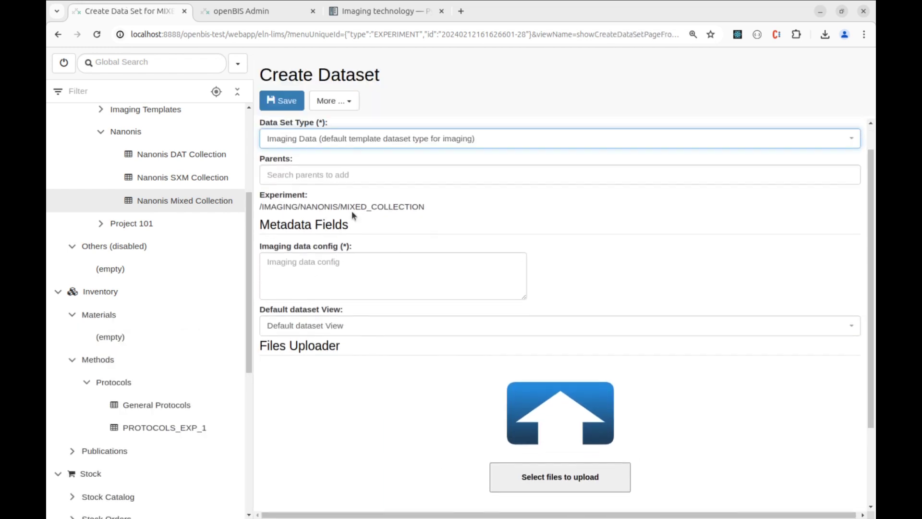
pyautogui.scroll(1, 351, 210)
# Paste the prepared JSON configuration into the new dataset's imaging data config
pyautogui.click(385, 311)
pyautogui.hotkey('alt', 'Tab')
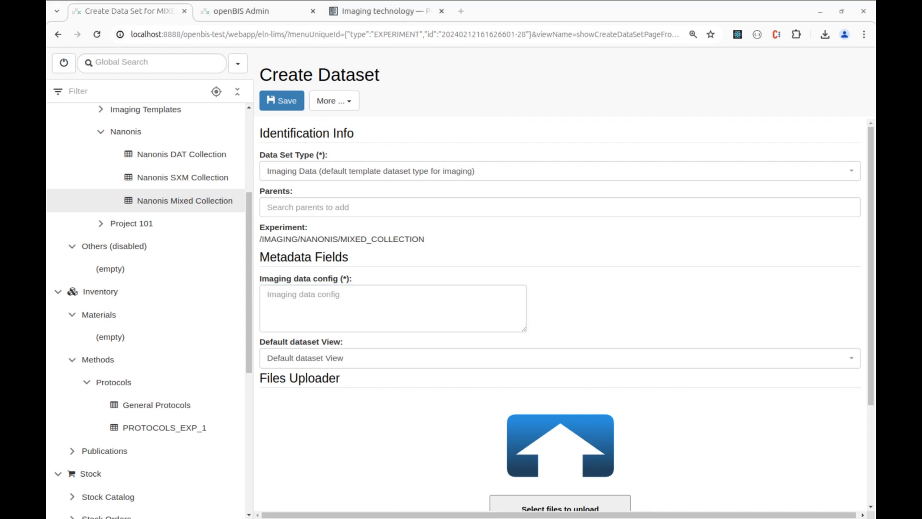
pyautogui.click(450, 295)
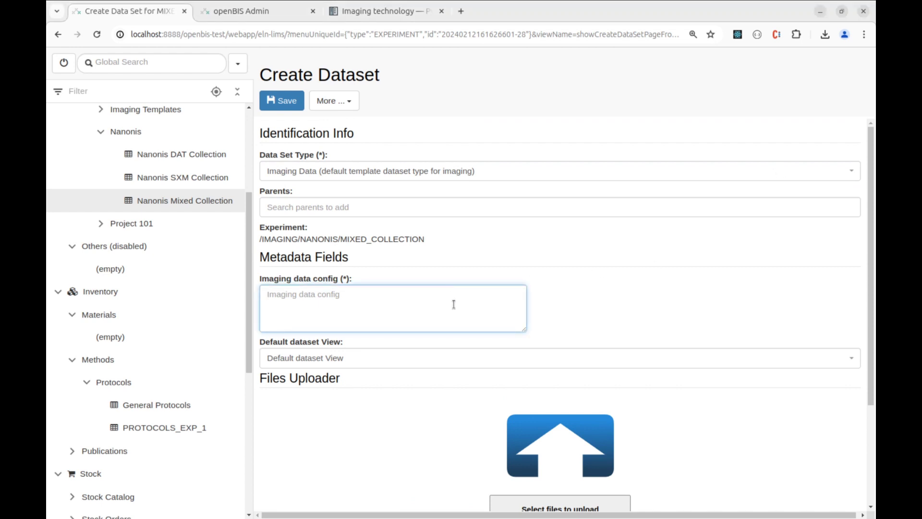
pyautogui.hotkey('ctrl', 'v')
pyautogui.scroll(5, 428, 310)
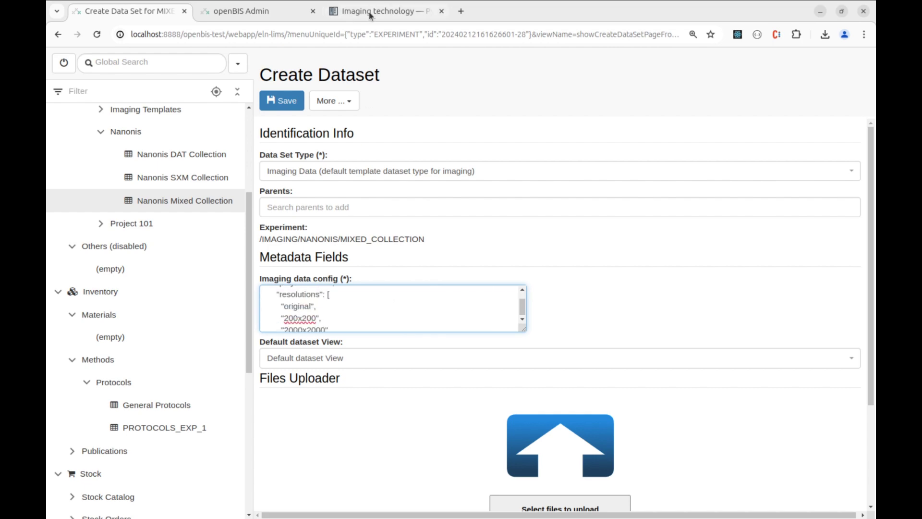
# Consult the Imaging technology documentation for the JSON structure of the exports and inputs parameters
pyautogui.click(370, 16)
pyautogui.scroll(-15, 292, 326)
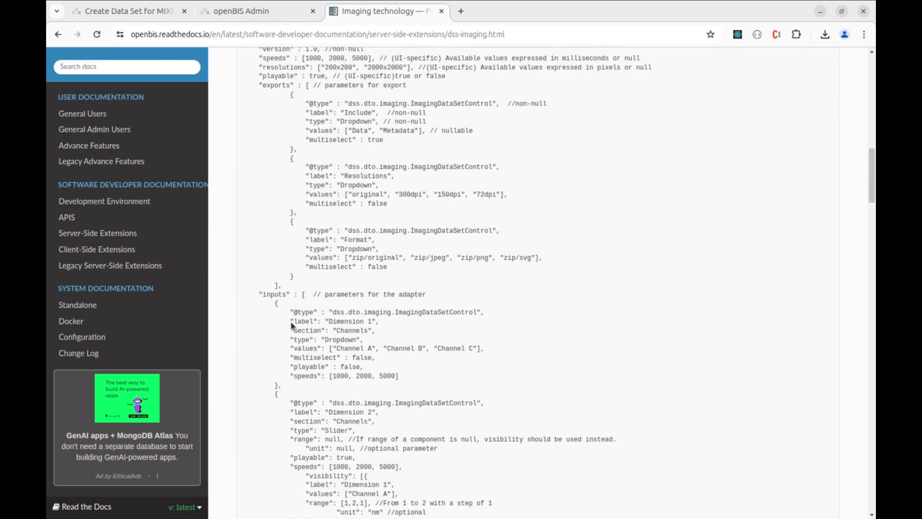
pyautogui.scroll(-3, 292, 326)
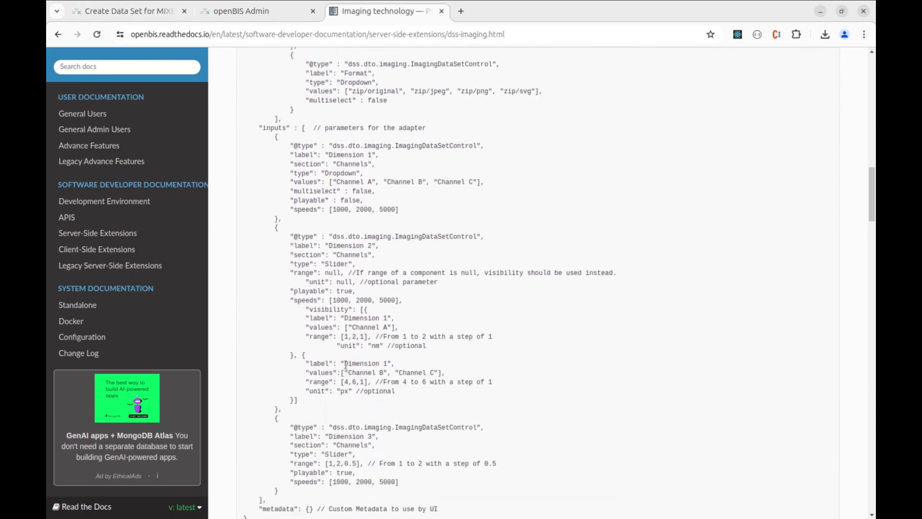
pyautogui.scroll(-4, 157, 71)
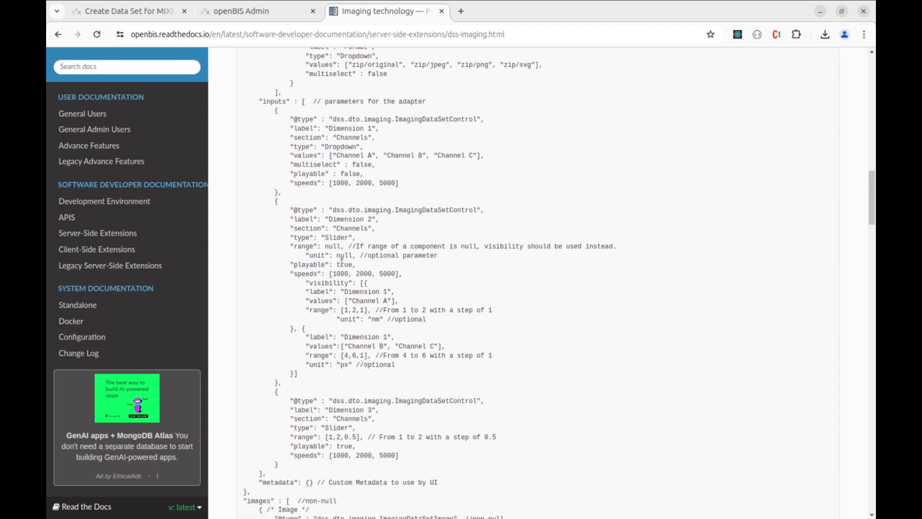
# Return to the dataset form and set the default dataset view to Imaging dataset viewer
pyautogui.click(155, 16)
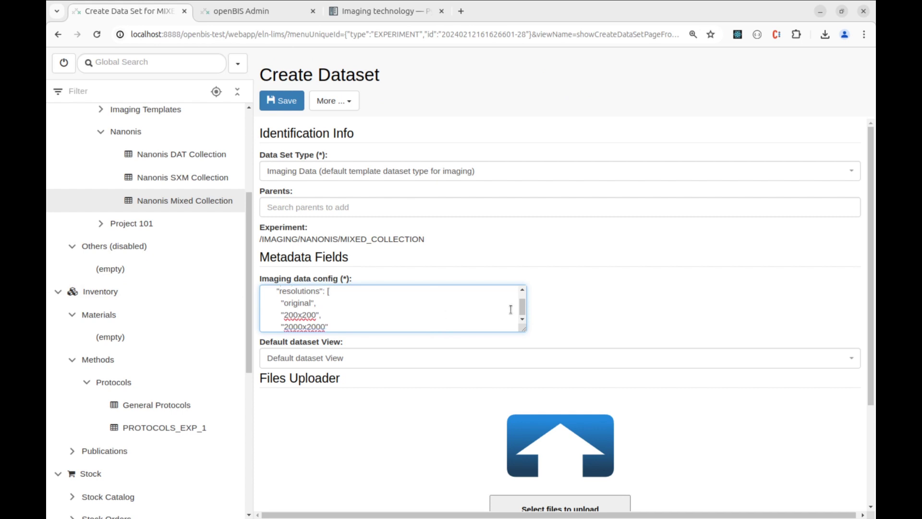
pyautogui.scroll(-5, 511, 309)
pyautogui.click(332, 233)
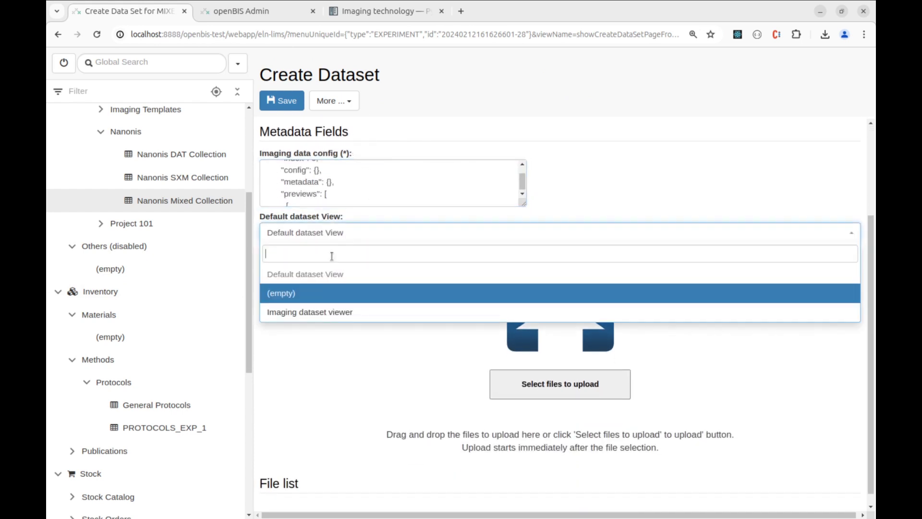
pyautogui.click(330, 312)
pyautogui.scroll(-1, 529, 365)
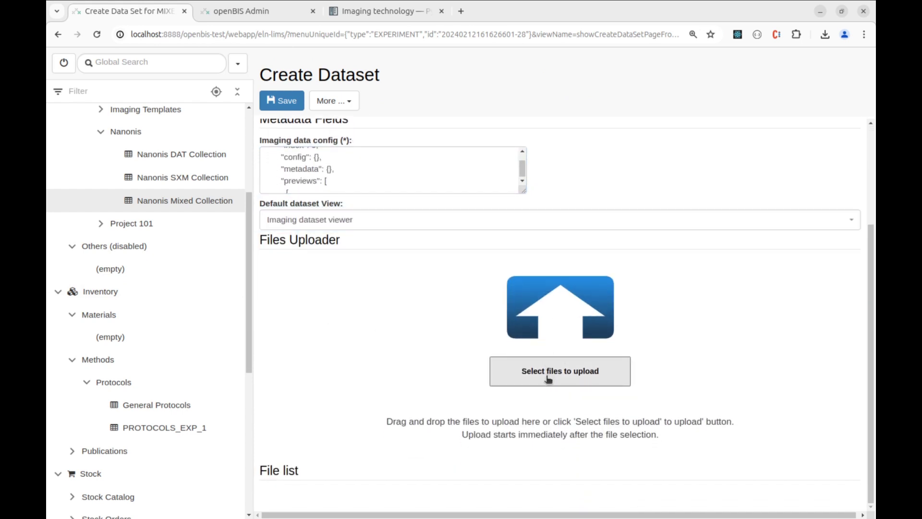
# Upload the file img_0150.sxm to the new dataset and save it
pyautogui.click(549, 377)
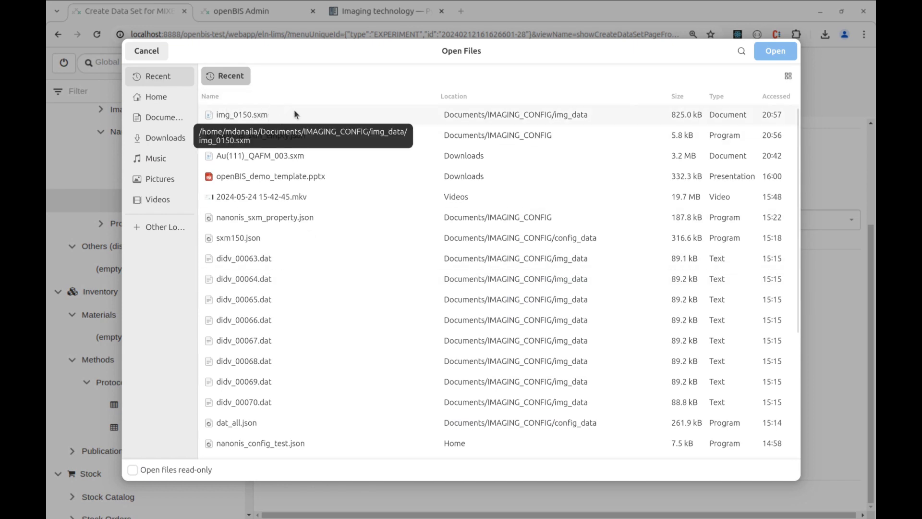
pyautogui.click(269, 109)
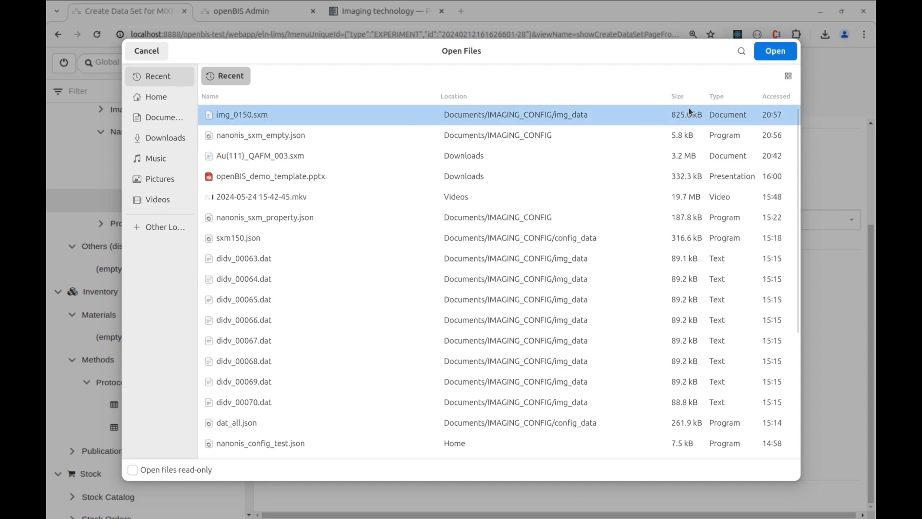
pyautogui.click(776, 51)
pyautogui.scroll(2, 288, 336)
pyautogui.click(277, 103)
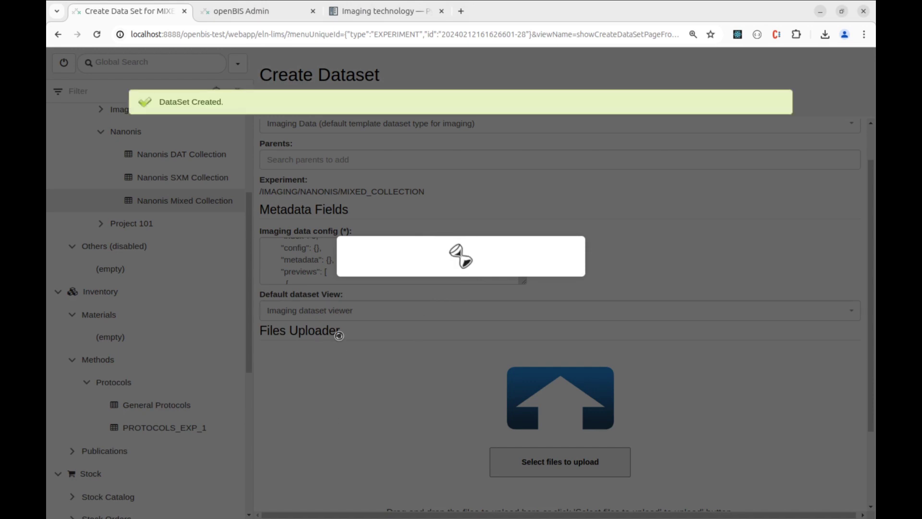
# Open the newly created dataset from its placeholder image in the Nanonis Mixed Collection gallery and view its preview settings
pyautogui.scroll(-3, 526, 309)
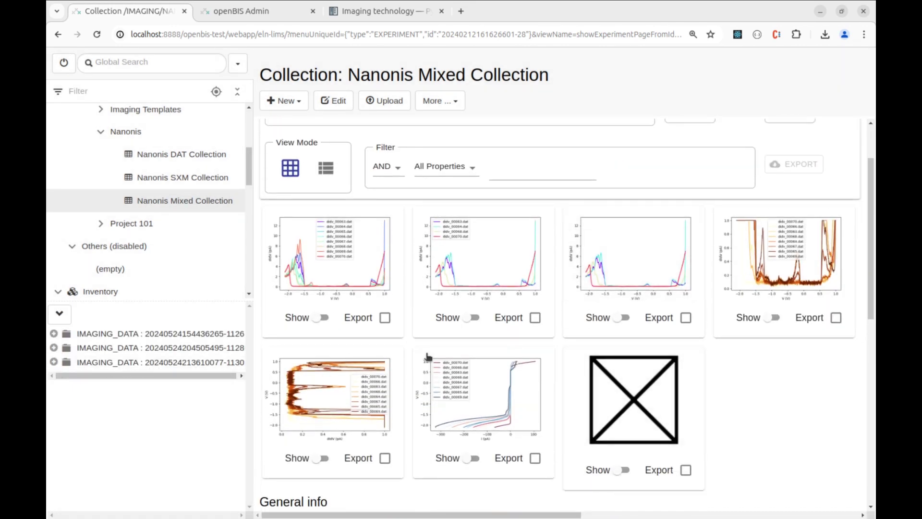
pyautogui.click(633, 404)
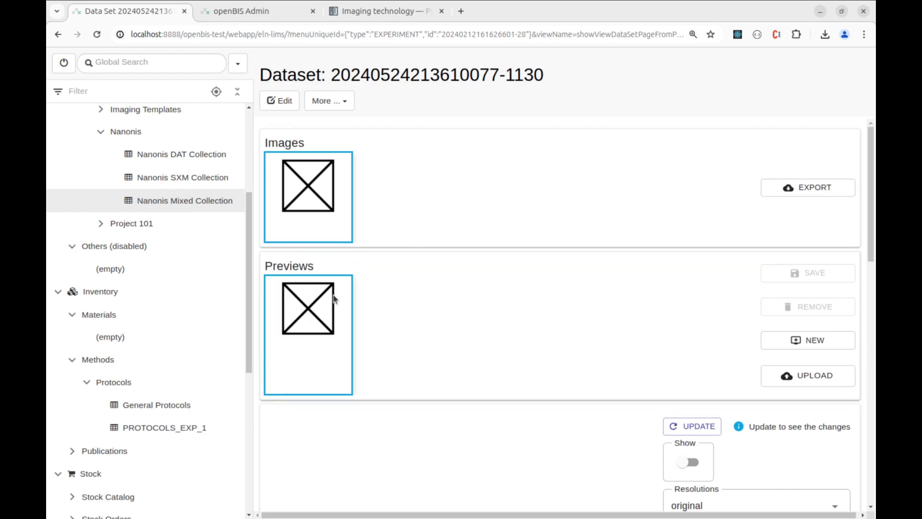
pyautogui.scroll(-4, 416, 261)
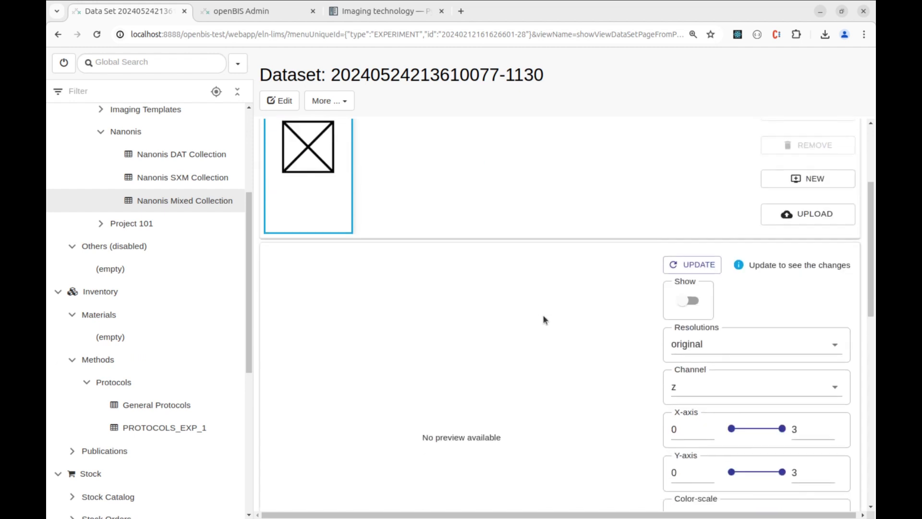
pyautogui.scroll(-3, 546, 313)
# Keep the channel at z, narrow the color scale to about -70.18 to -70.02 nm, and update the preview
pyautogui.click(751, 239)
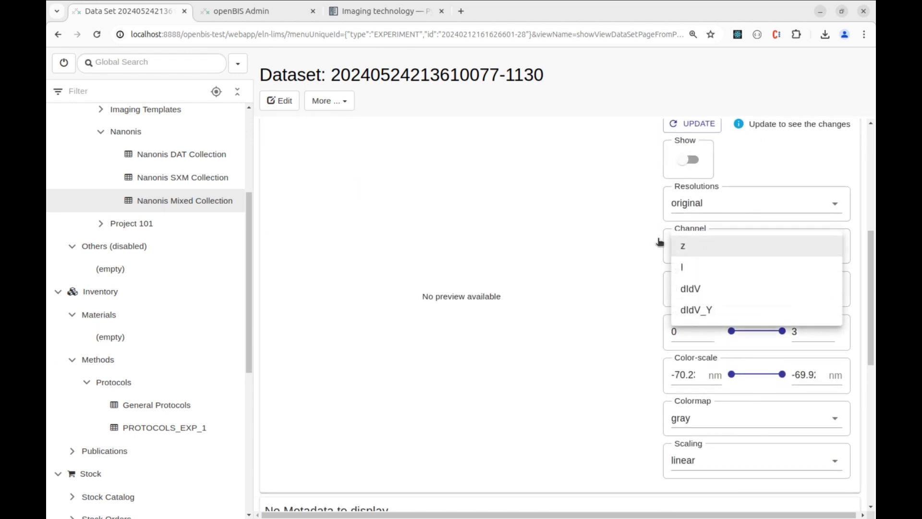
pyautogui.click(659, 241)
pyautogui.moveTo(731, 331)
pyautogui.mouseDown()
pyautogui.moveTo(743, 331)
pyautogui.moveTo(732, 331)
pyautogui.mouseUp()
pyautogui.moveTo(732, 373); pyautogui.dragTo(768, 375)
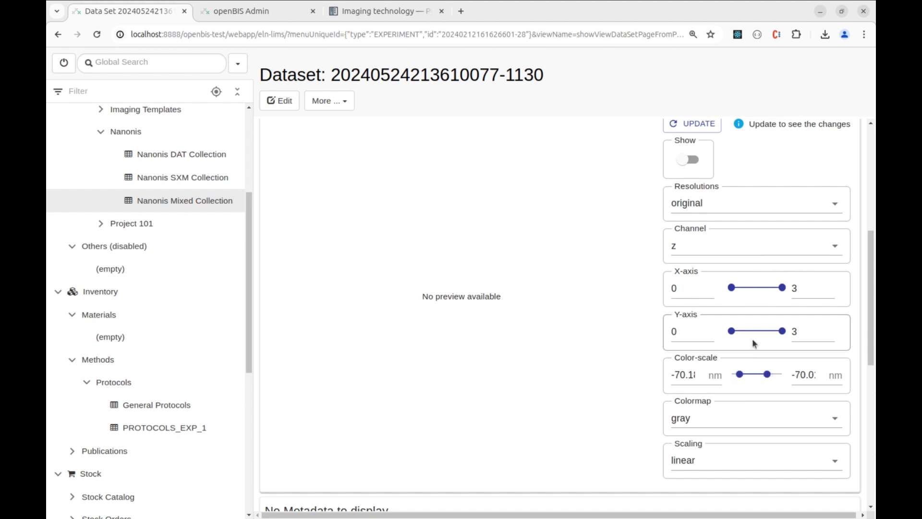
pyautogui.scroll(1, 730, 278)
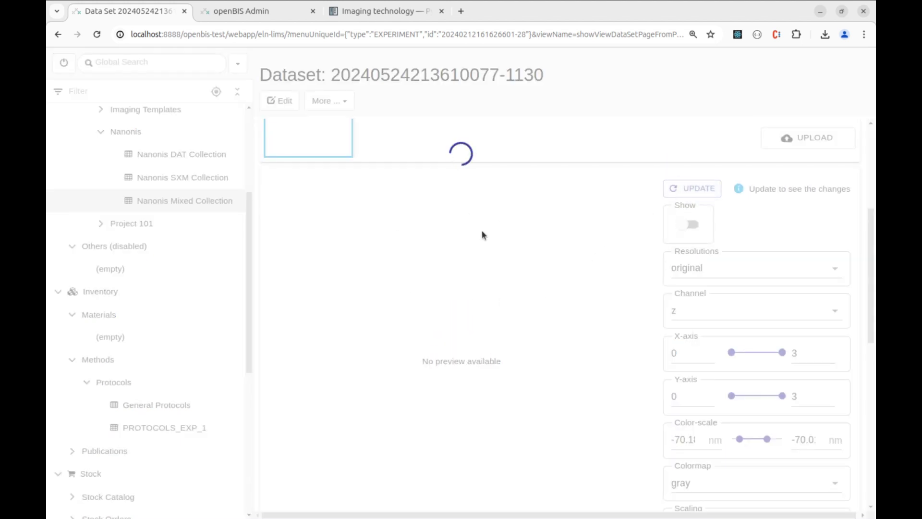
pyautogui.scroll(3, 531, 363)
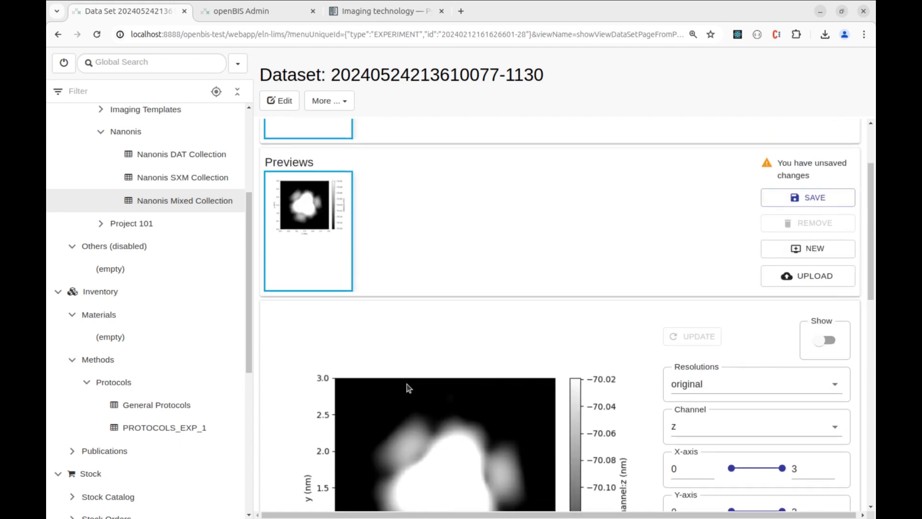
# Review the rendered grayscale preview and save it to the dataset
pyautogui.scroll(-5, 405, 379)
pyautogui.scroll(3, 459, 284)
pyautogui.scroll(4, 468, 315)
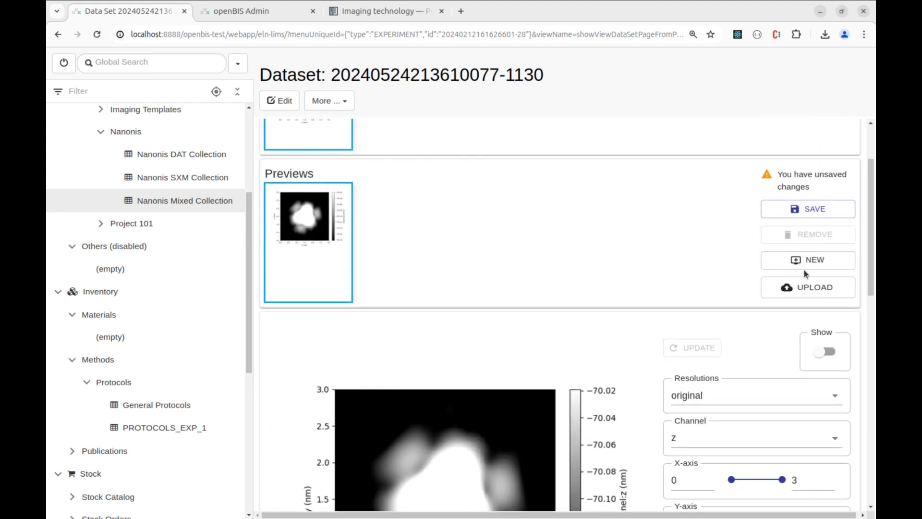
pyautogui.click(793, 212)
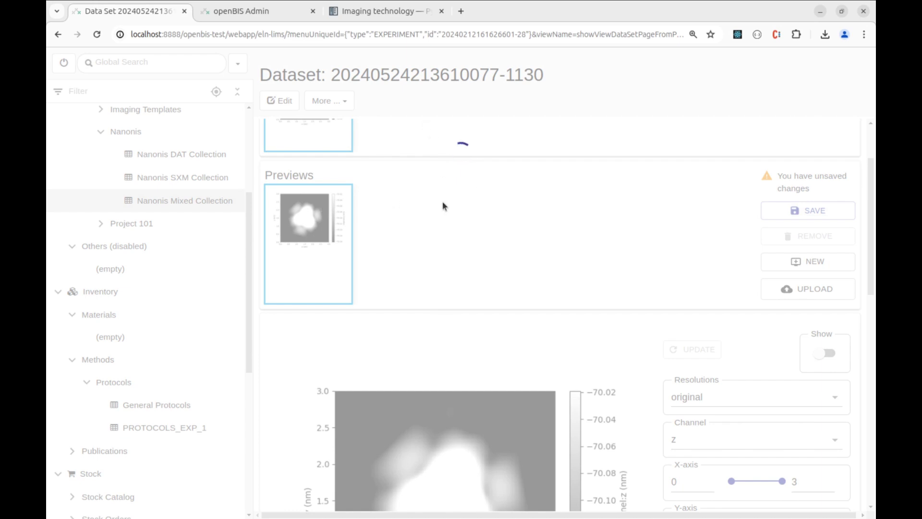
pyautogui.scroll(1, 414, 253)
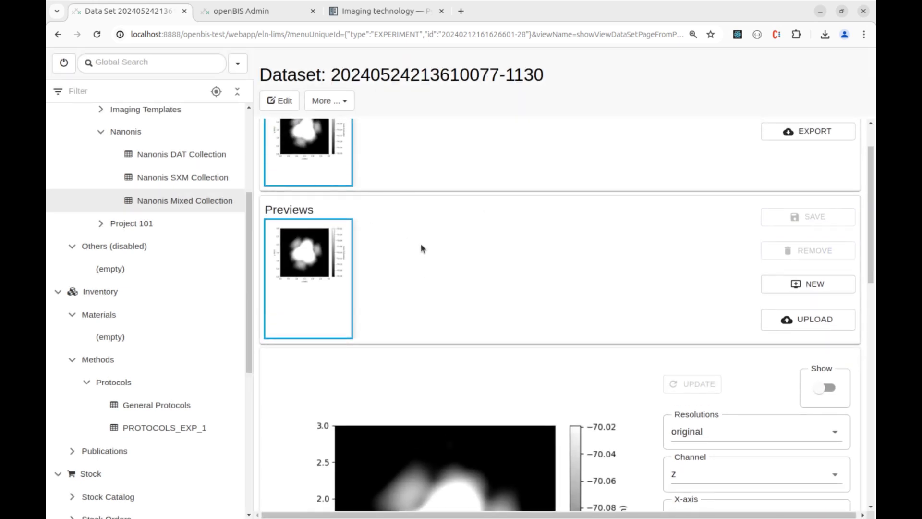
# Add a second preview, narrow its z color scale, and set its colormap to Spectral
pyautogui.click(805, 287)
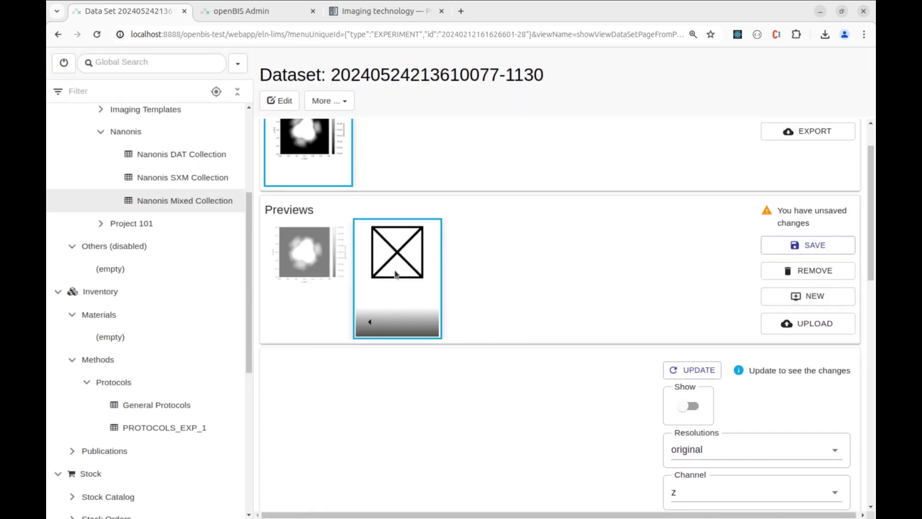
pyautogui.scroll(-5, 555, 294)
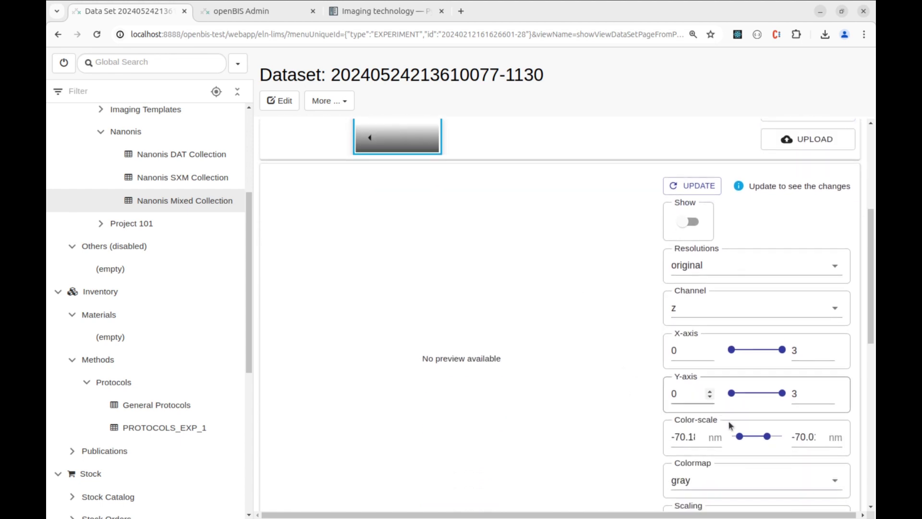
pyautogui.moveTo(765, 441); pyautogui.dragTo(746, 436)
pyautogui.scroll(-2, 720, 428)
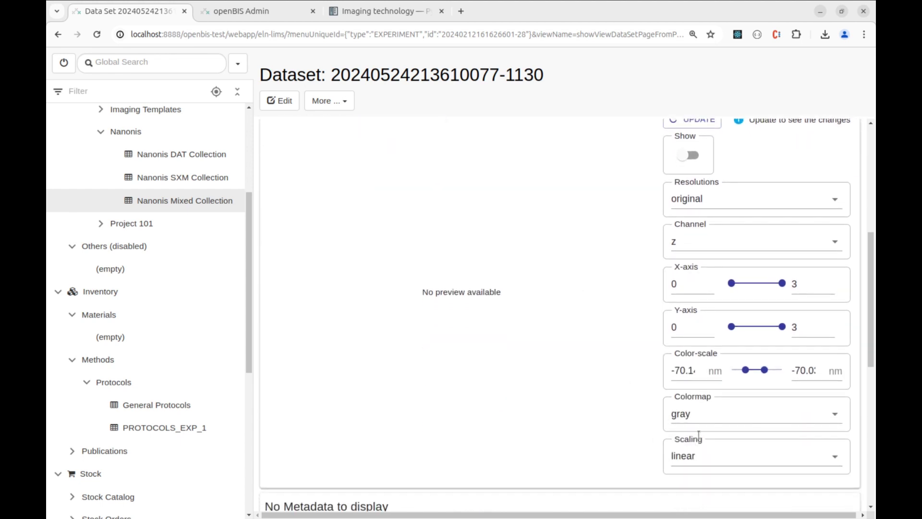
pyautogui.click(701, 415)
pyautogui.click(705, 457)
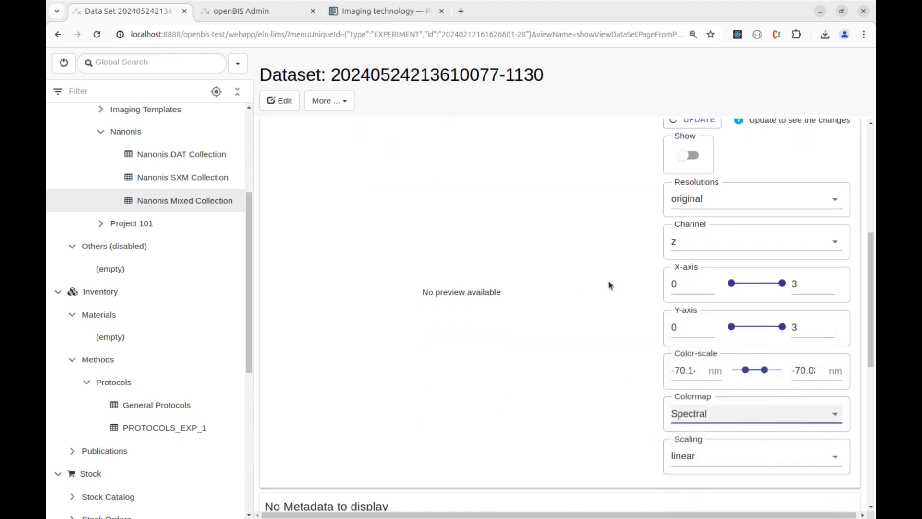
# Set the second preview's channel to I, narrow its color scale to about -50.7 to -45 pA, and update it
pyautogui.scroll(1, 610, 282)
pyautogui.click(688, 307)
pyautogui.click(688, 331)
pyautogui.scroll(-1, 728, 396)
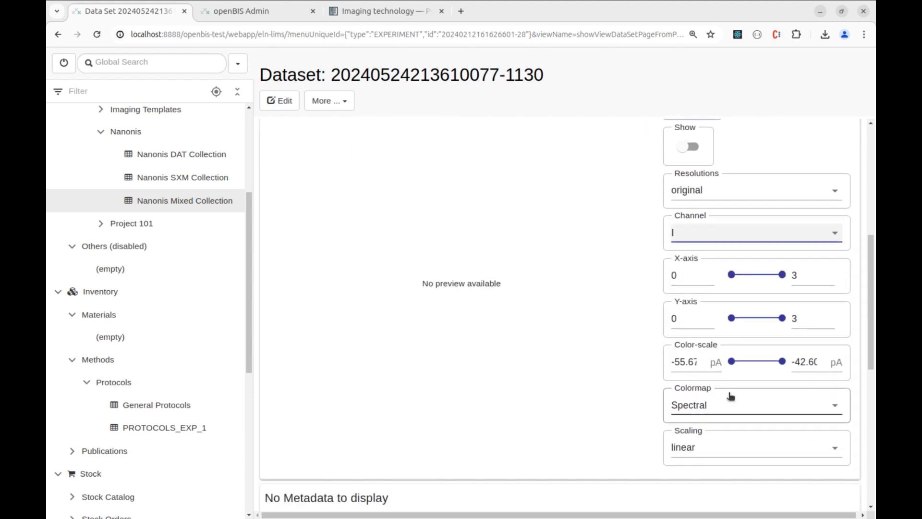
pyautogui.moveTo(732, 361); pyautogui.dragTo(774, 361)
pyautogui.scroll(1, 617, 294)
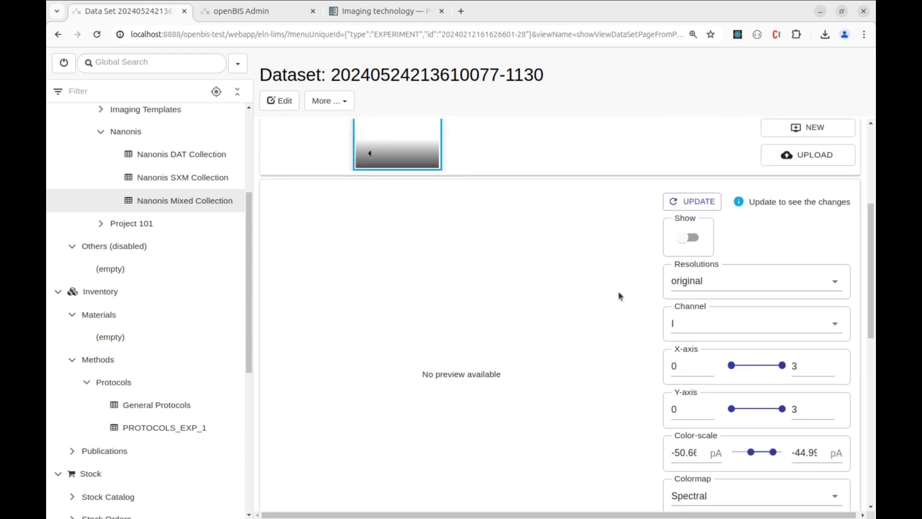
pyautogui.click(692, 176)
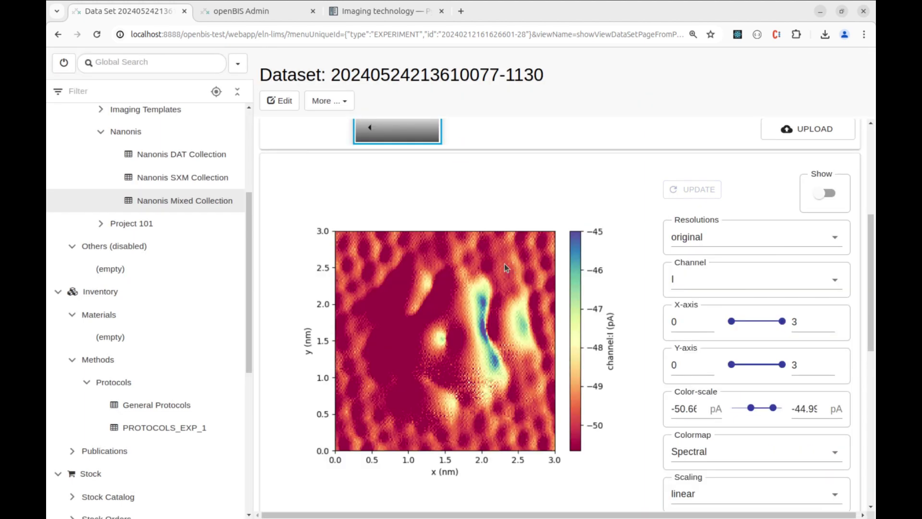
# Save the Spectral preview and reselect the grayscale preview
pyautogui.scroll(2, 510, 372)
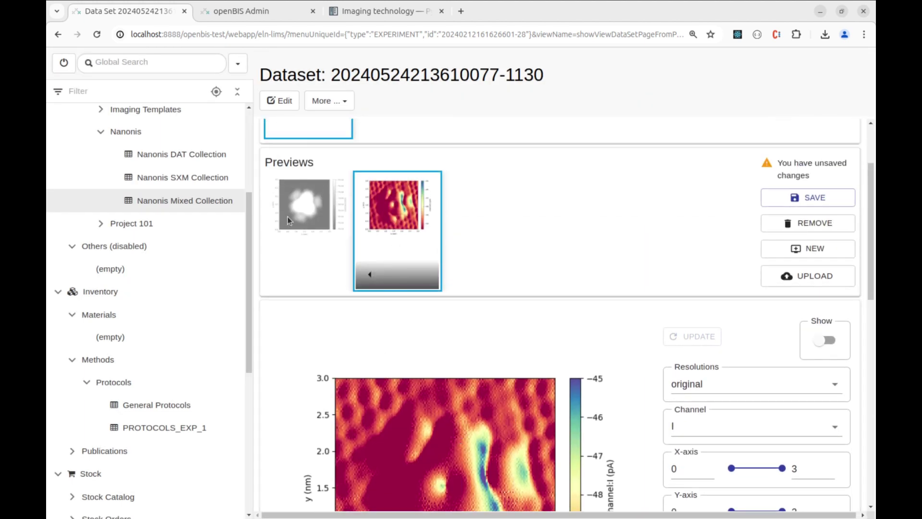
pyautogui.click(788, 195)
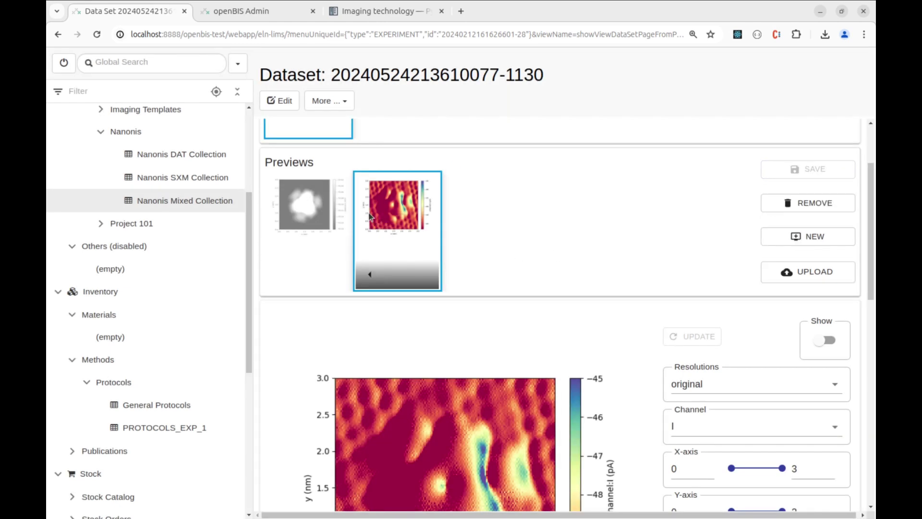
pyautogui.click(299, 208)
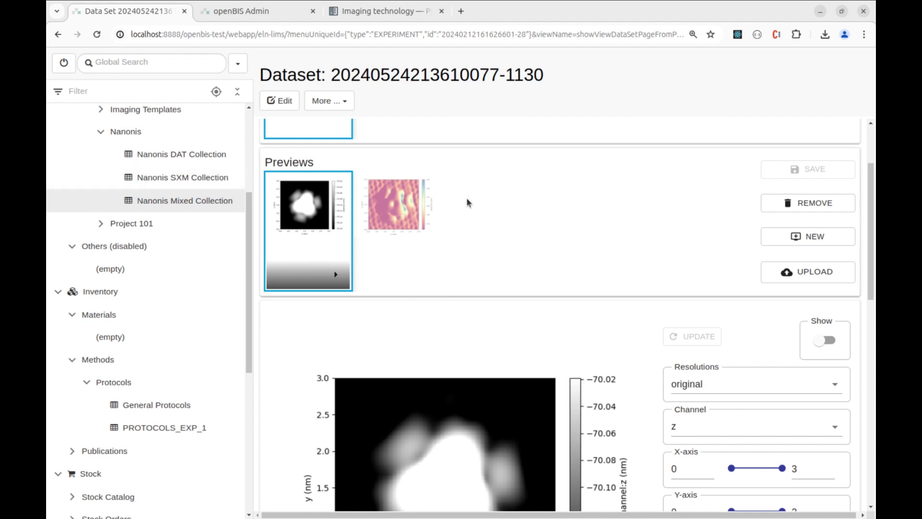
# Add a third empty preview and leave it unsaved by returning to the Nanonis Mixed Collection
pyautogui.click(780, 242)
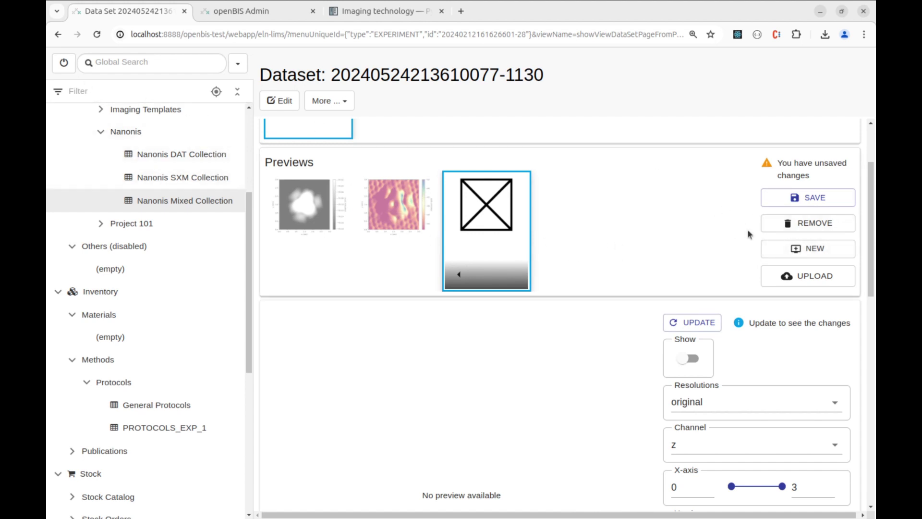
pyautogui.click(163, 177)
pyautogui.click(160, 224)
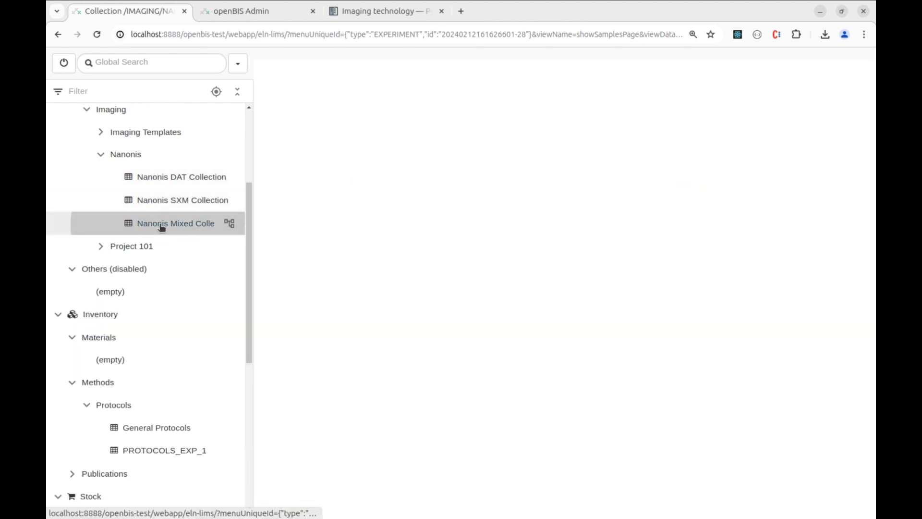
# Reopen the dataset from its grayscale gallery image, check its saved previews, and return to the Nanonis Mixed Collection
pyautogui.scroll(-4, 509, 366)
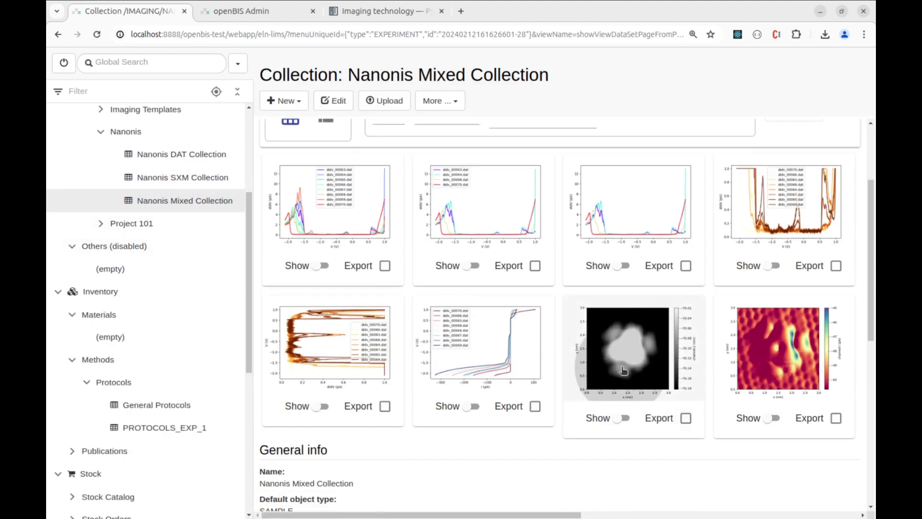
pyautogui.click(624, 370)
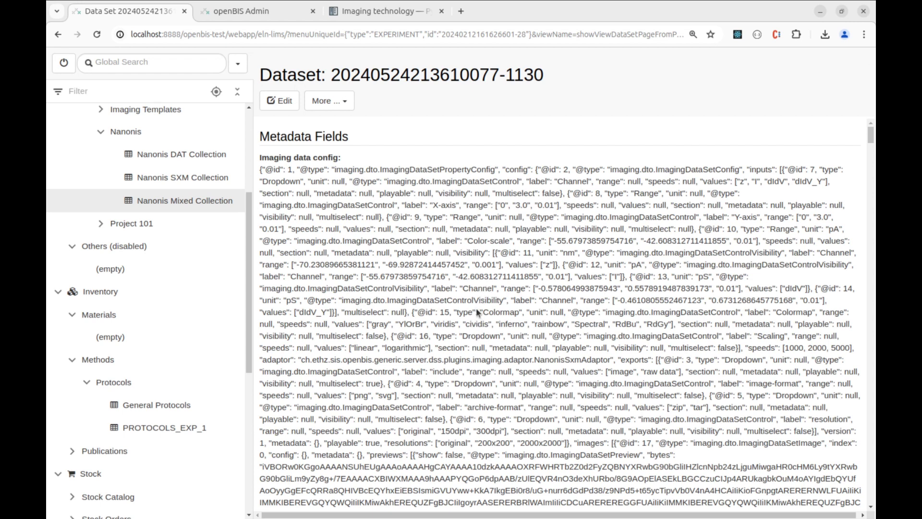
pyautogui.scroll(-10, 545, 269)
pyautogui.scroll(1, 545, 270)
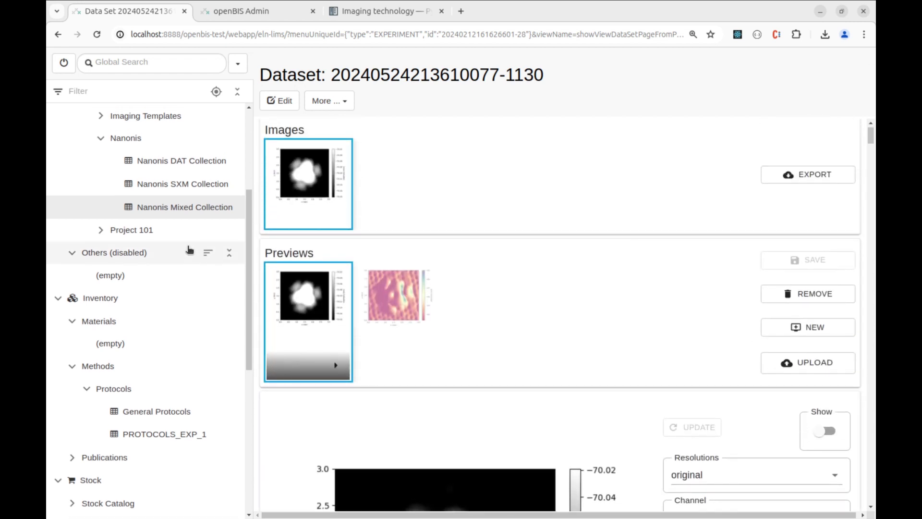
pyautogui.scroll(1, 189, 249)
pyautogui.click(173, 261)
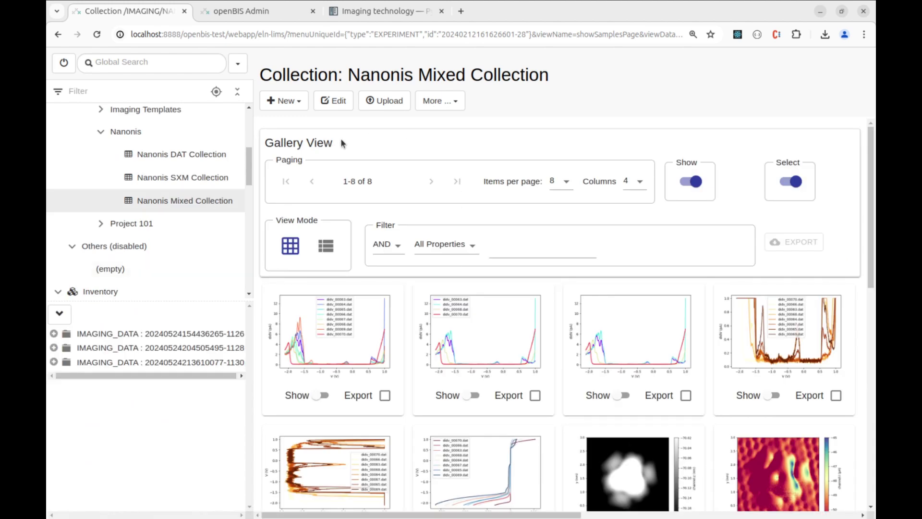
# Mark the first plot in the gallery's second row and the grayscale z-channel image for export
pyautogui.scroll(-2, 685, 336)
pyautogui.scroll(-2, 685, 336)
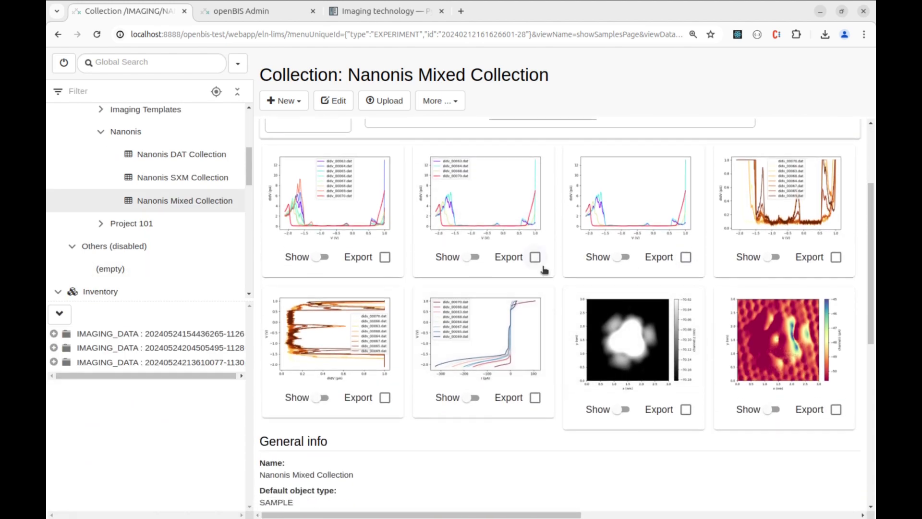
pyautogui.click(685, 409)
pyautogui.scroll(2, 687, 410)
# Export the selected previews with image and raw data included, using png format, a zip archive and original resolution
pyautogui.click(794, 194)
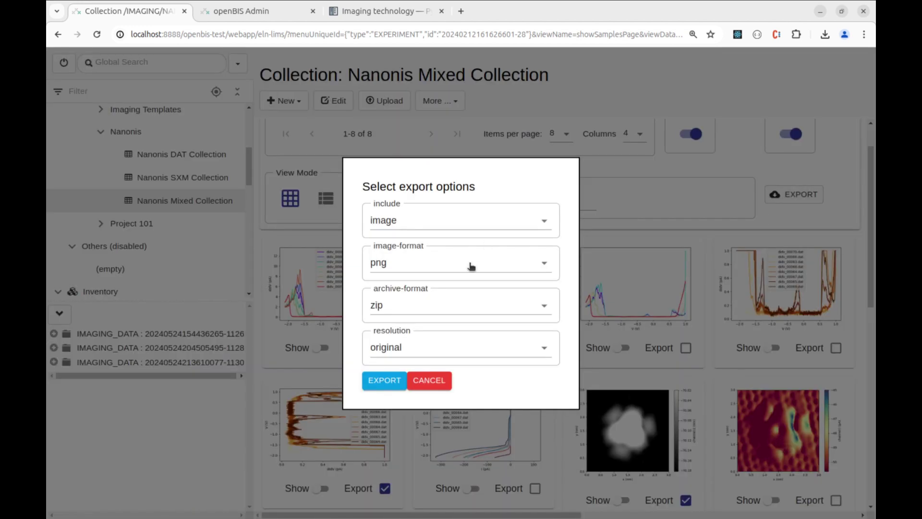
pyautogui.click(439, 215)
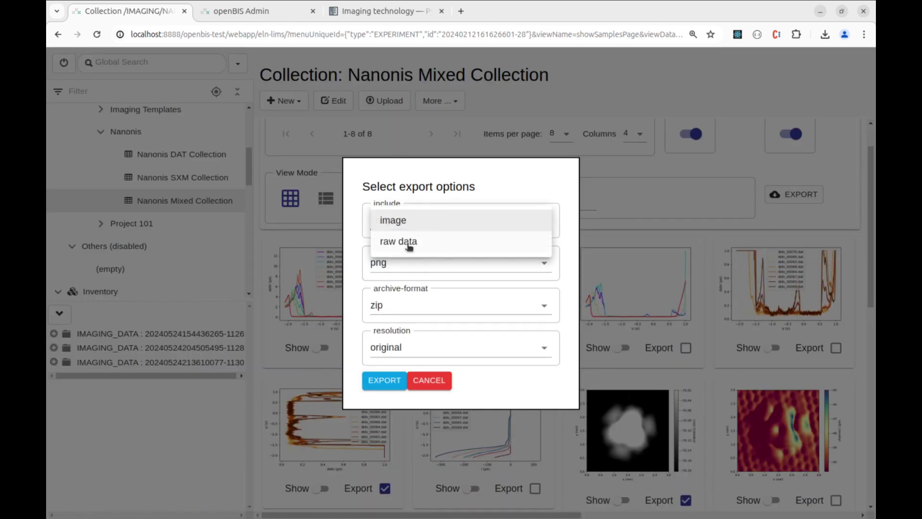
pyautogui.click(379, 381)
pyautogui.click(380, 381)
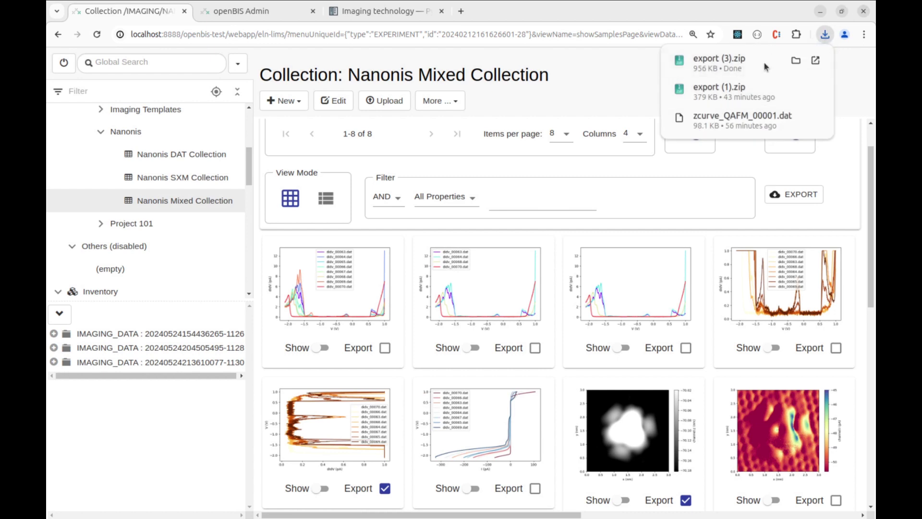
pyautogui.doubleClick(751, 63)
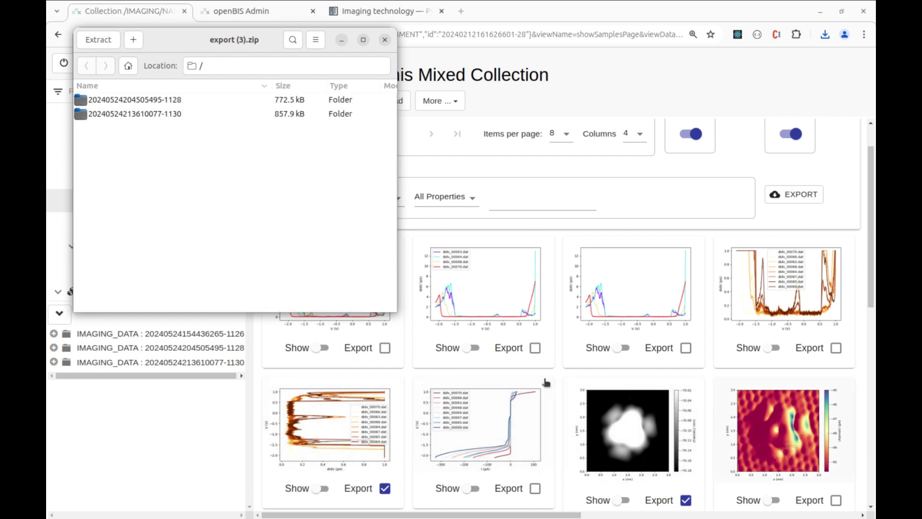
pyautogui.doubleClick(116, 100)
pyautogui.click(129, 114)
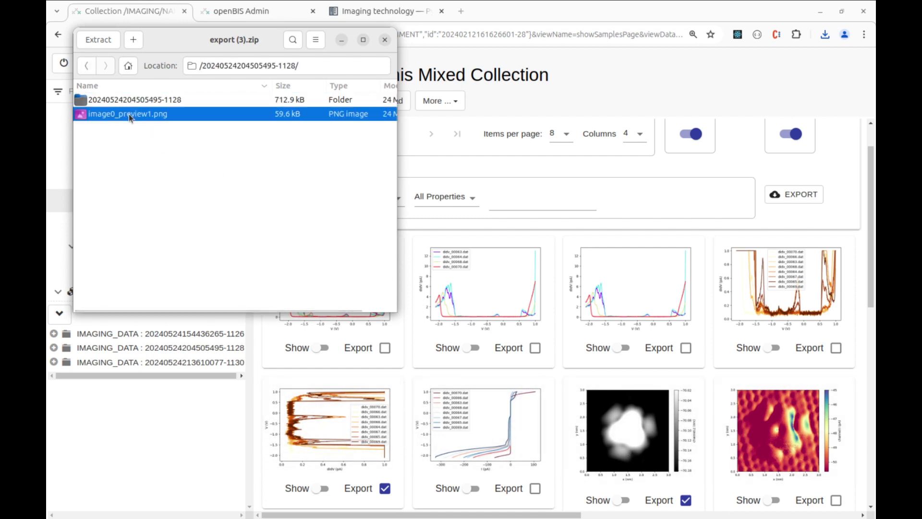
pyautogui.doubleClick(129, 114)
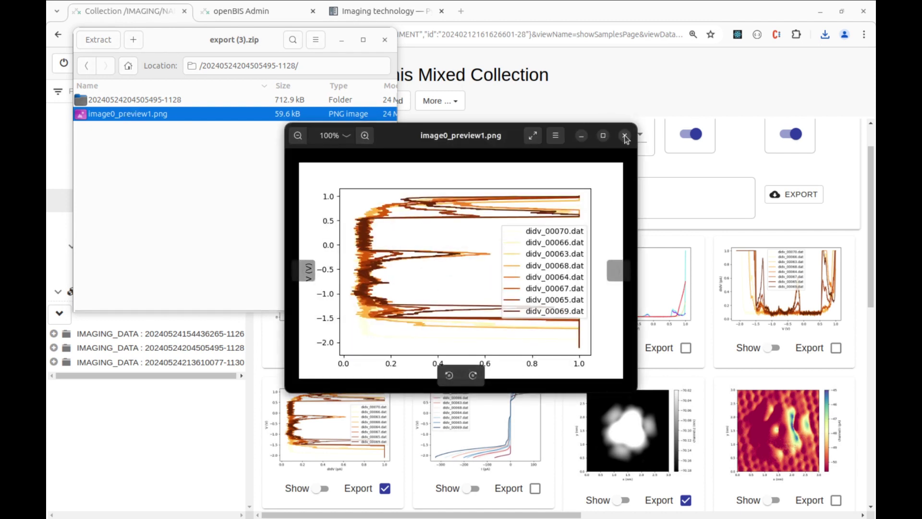
pyautogui.click(626, 139)
# Inspect the raw .dat files in the first dataset's nanonisDat2 folder and go back to the archive root
pyautogui.doubleClick(154, 100)
pyautogui.doubleClick(115, 100)
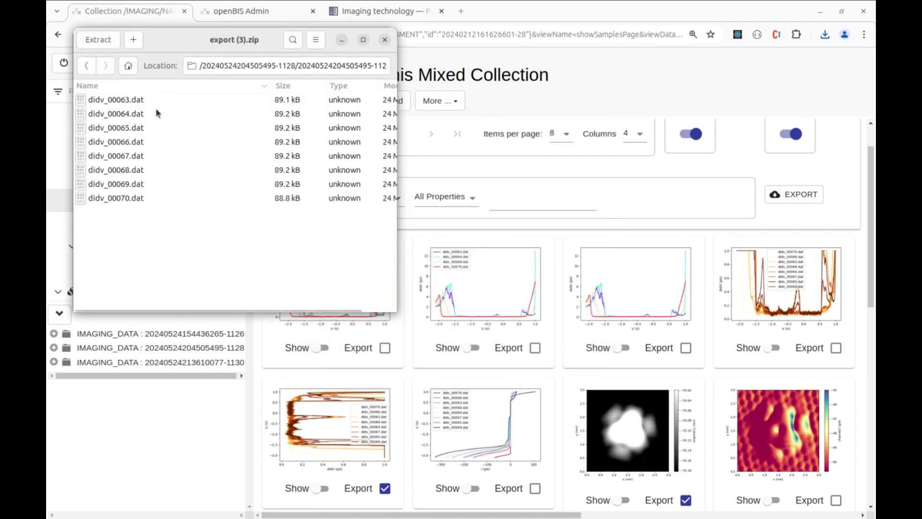
pyautogui.click(88, 66)
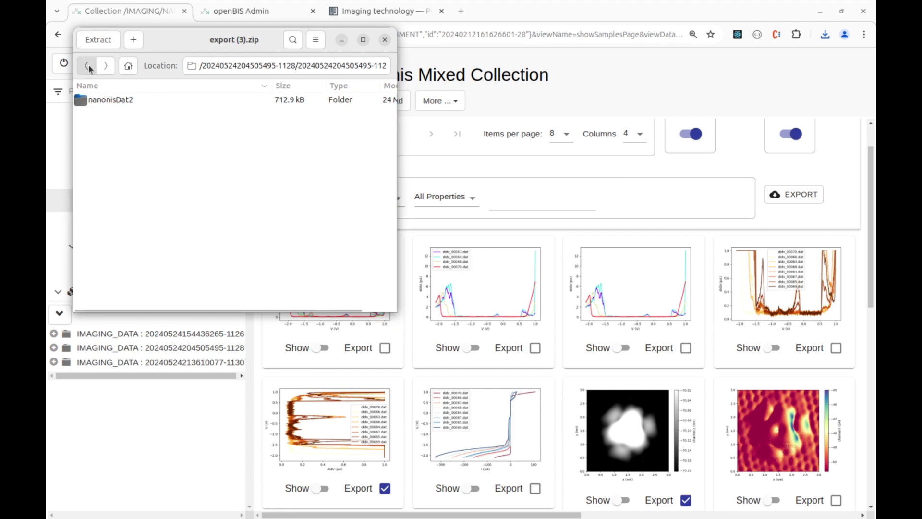
pyautogui.click(88, 67)
pyautogui.click(132, 114)
pyautogui.doubleClick(165, 114)
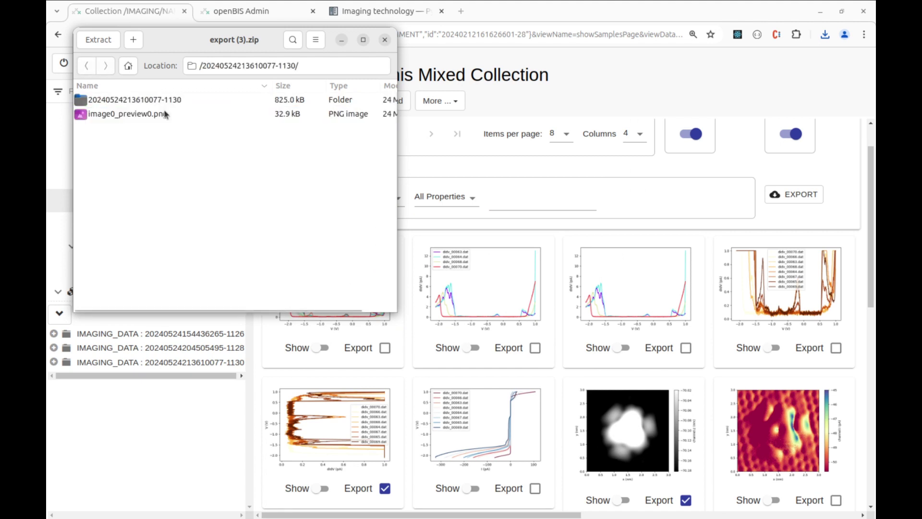
pyautogui.doubleClick(149, 115)
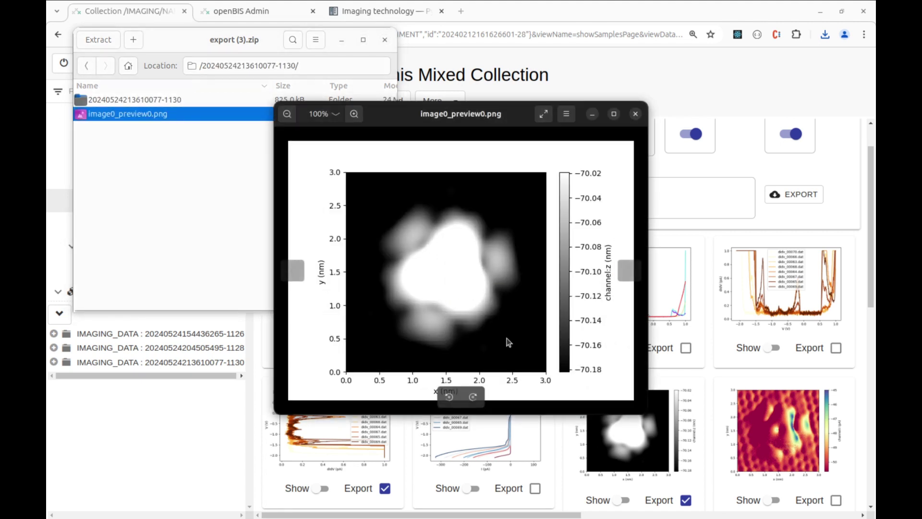
pyautogui.click(636, 114)
# Inspect the raw data in the second dataset's original folder and go back up through the archive
pyautogui.doubleClick(144, 99)
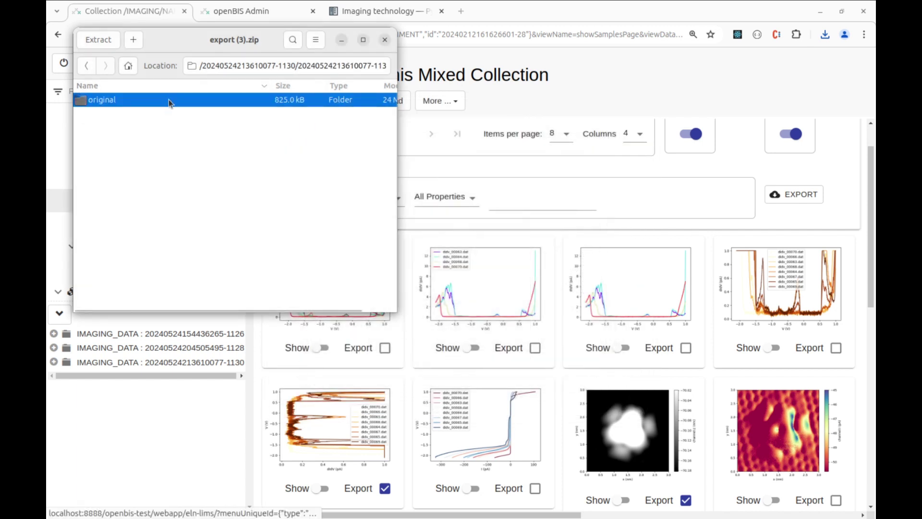
pyautogui.doubleClick(146, 100)
pyautogui.click(145, 99)
pyautogui.click(87, 66)
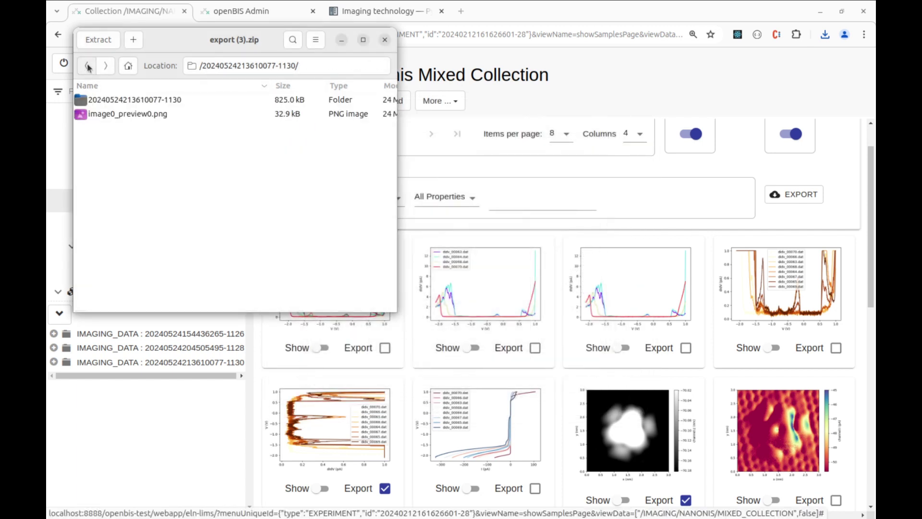
pyautogui.click(87, 66)
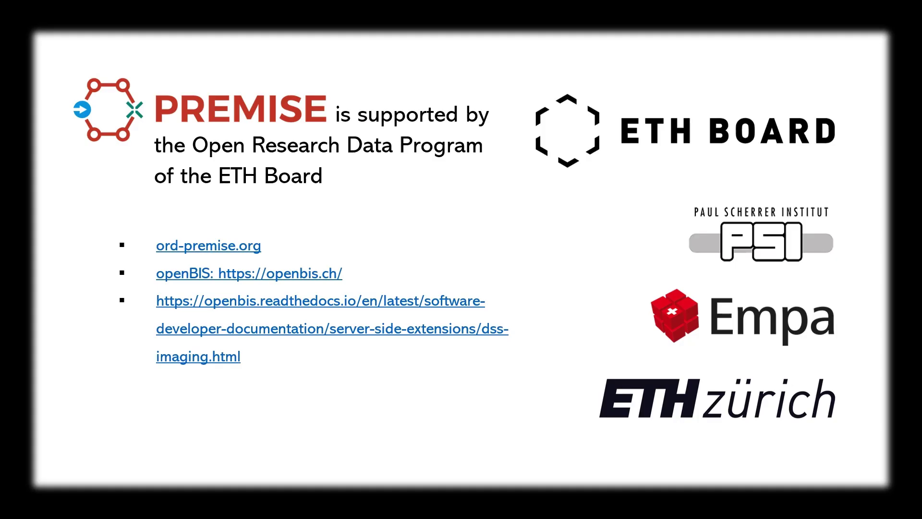